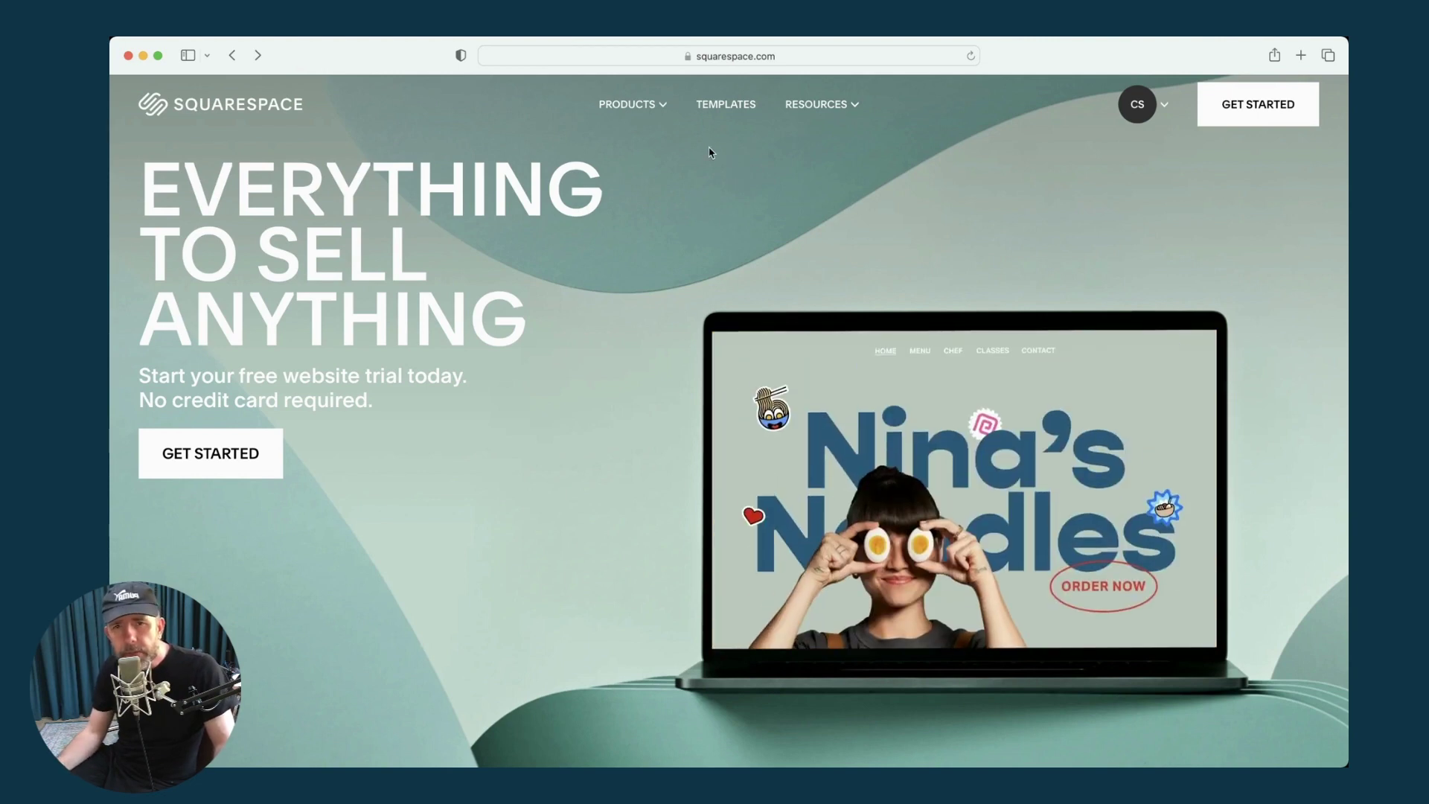
Step: Go to the Squarespace template gallery from the top navigation
click(729, 108)
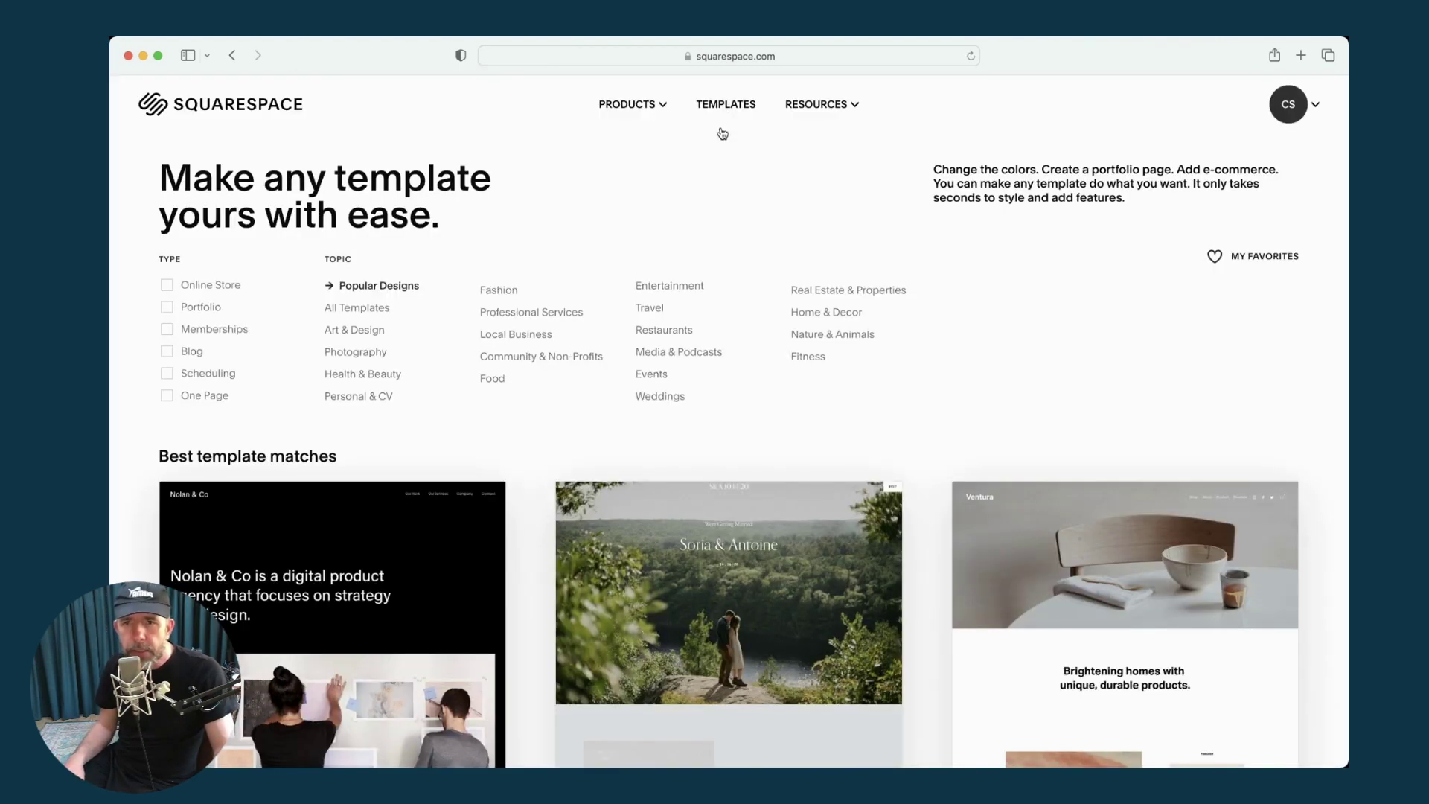
Step: Find the 'Build your own template' banner and start a custom Blueprint template
scroll(719, 145, down, 10)
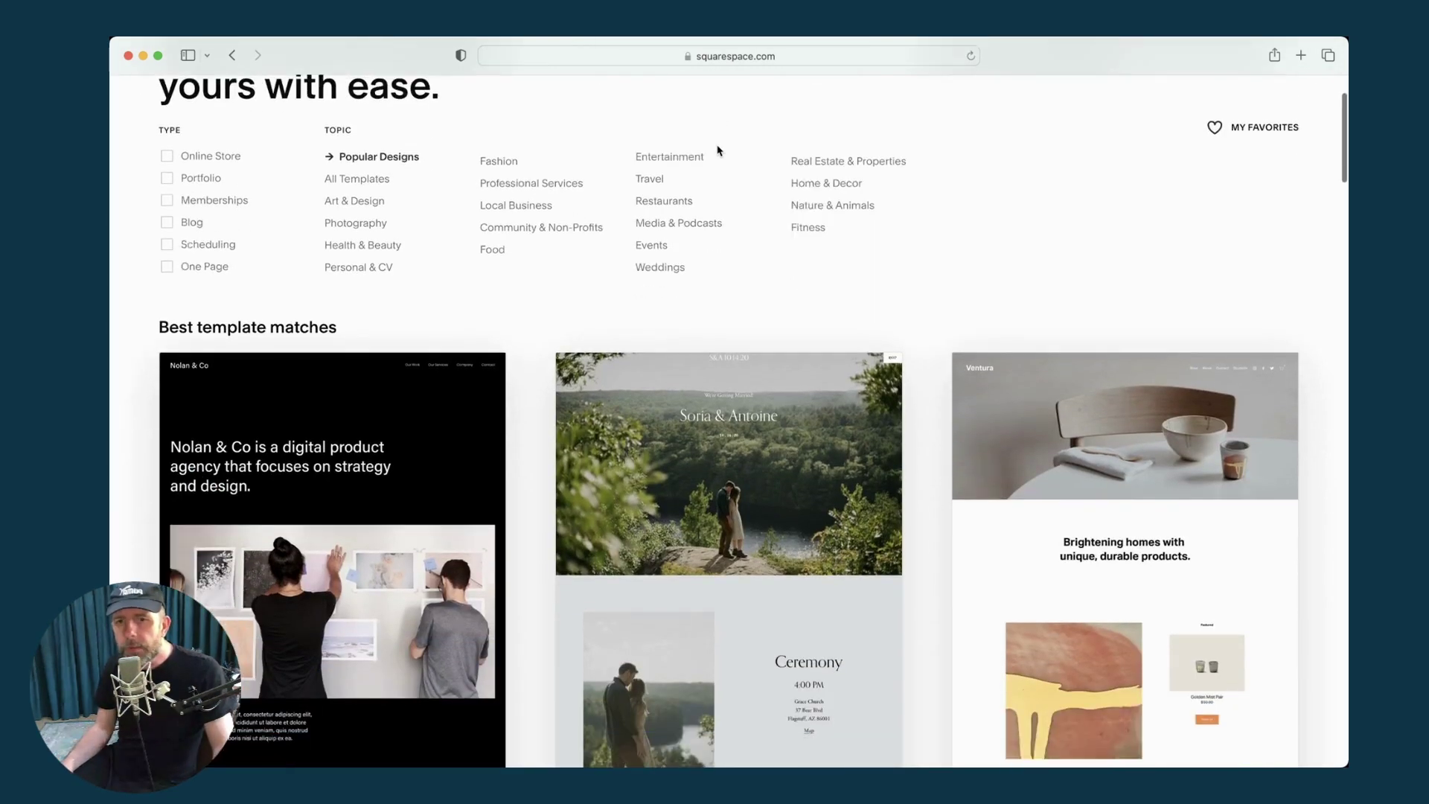
scroll(717, 150, down, 3)
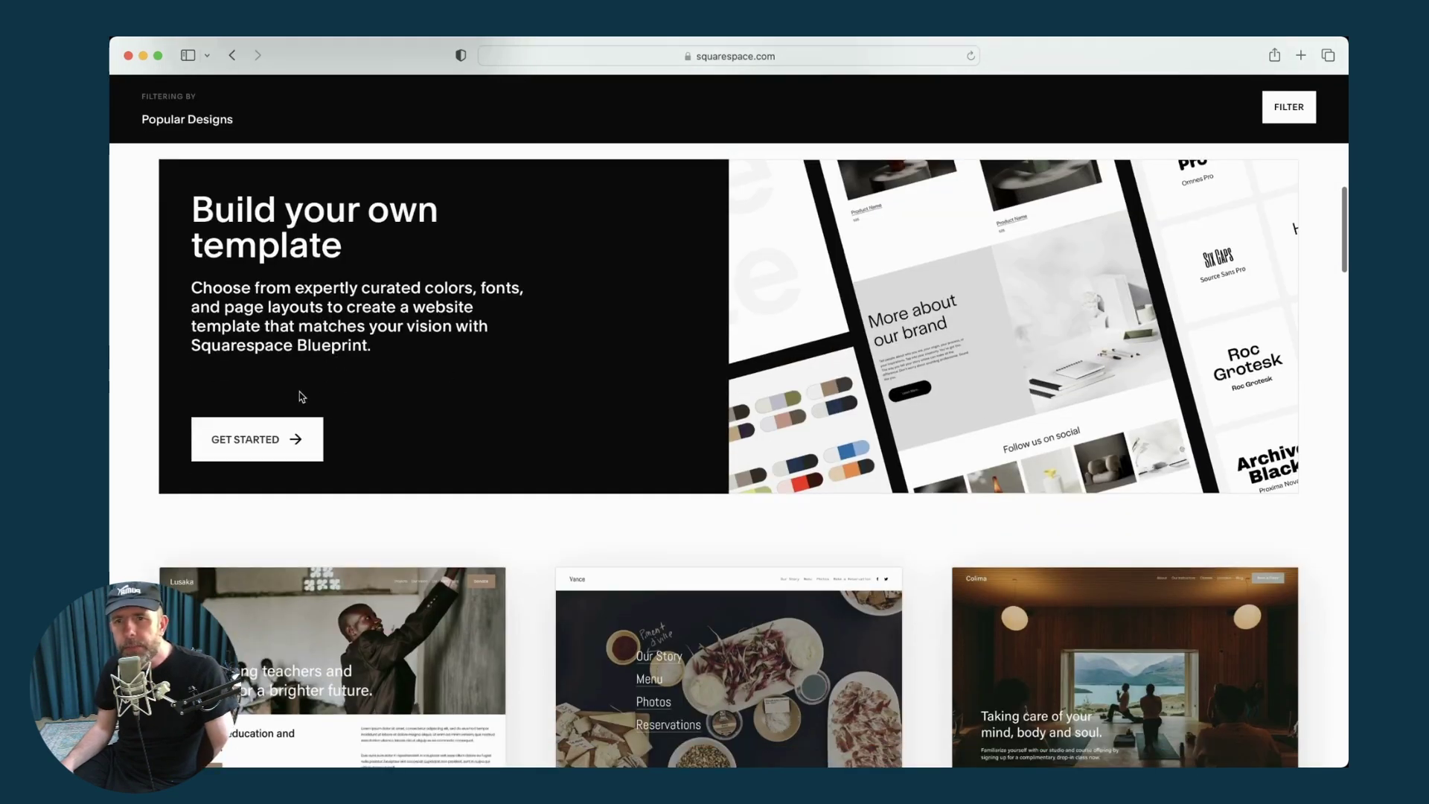
click(272, 445)
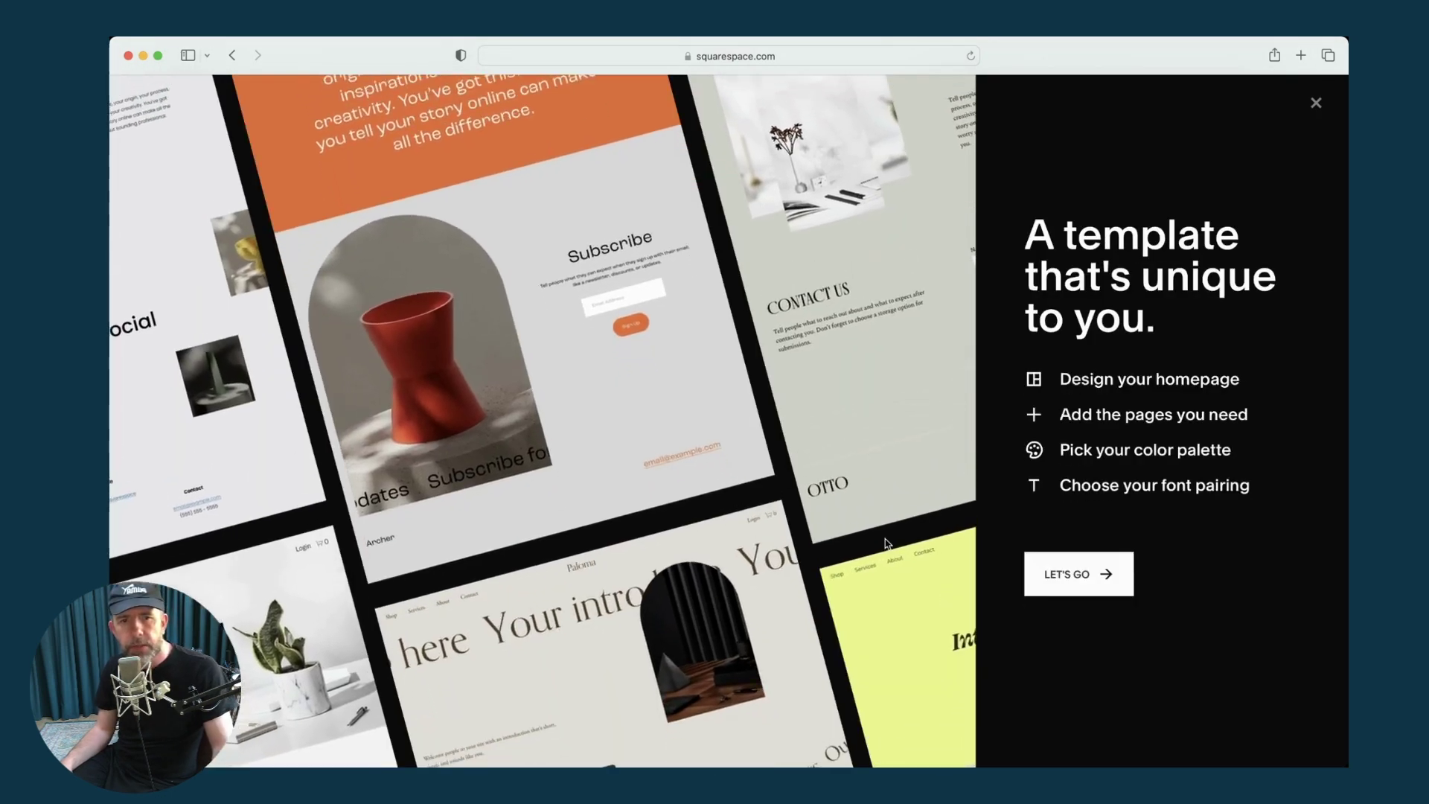
Step: Begin the Blueprint setup and start entering the new site's name
click(1076, 577)
click(1081, 290)
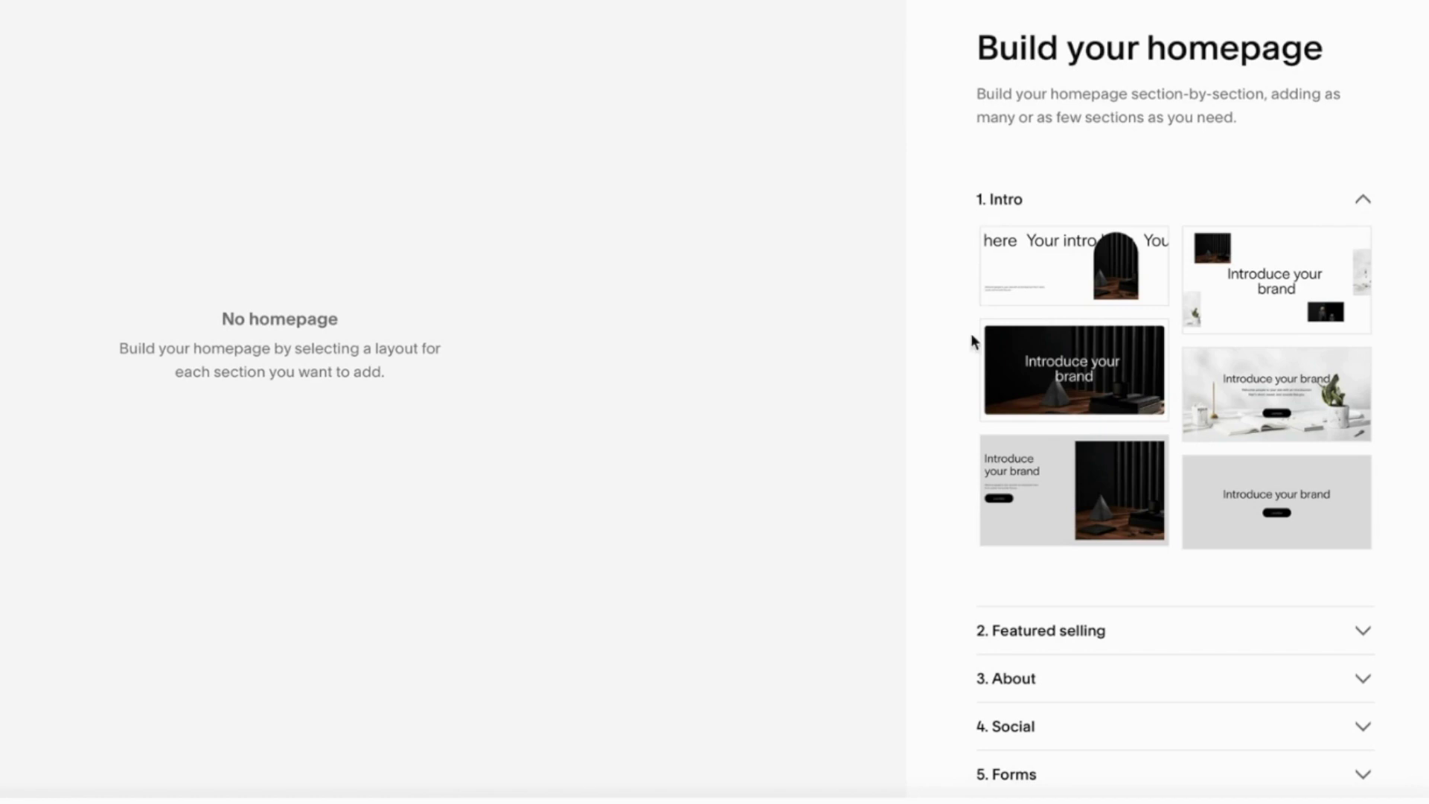
Step: Use the 'Introduce your brand' desk-and-plant Intro layout for the homepage
scroll(1042, 615, down, 1)
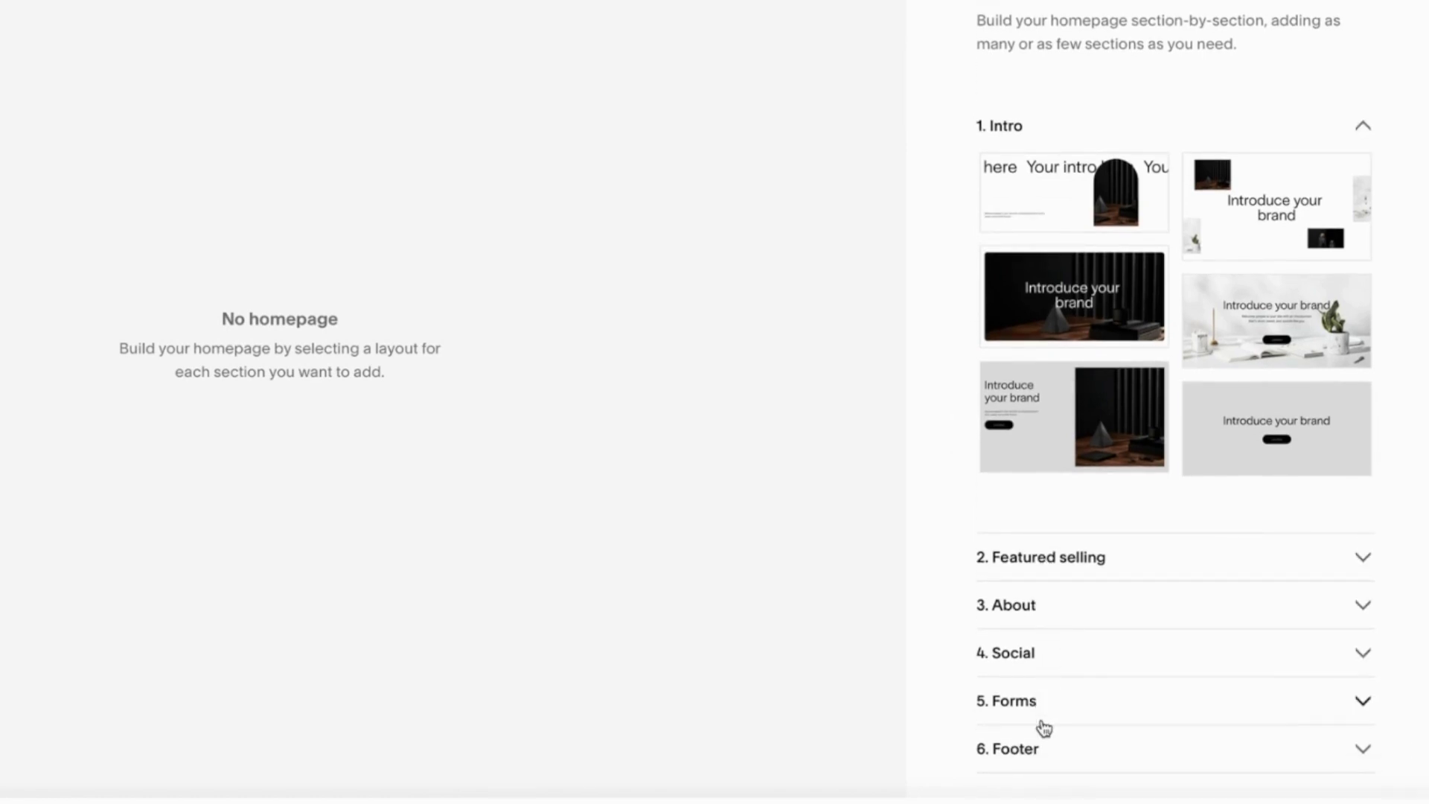
scroll(1040, 752, up, 1)
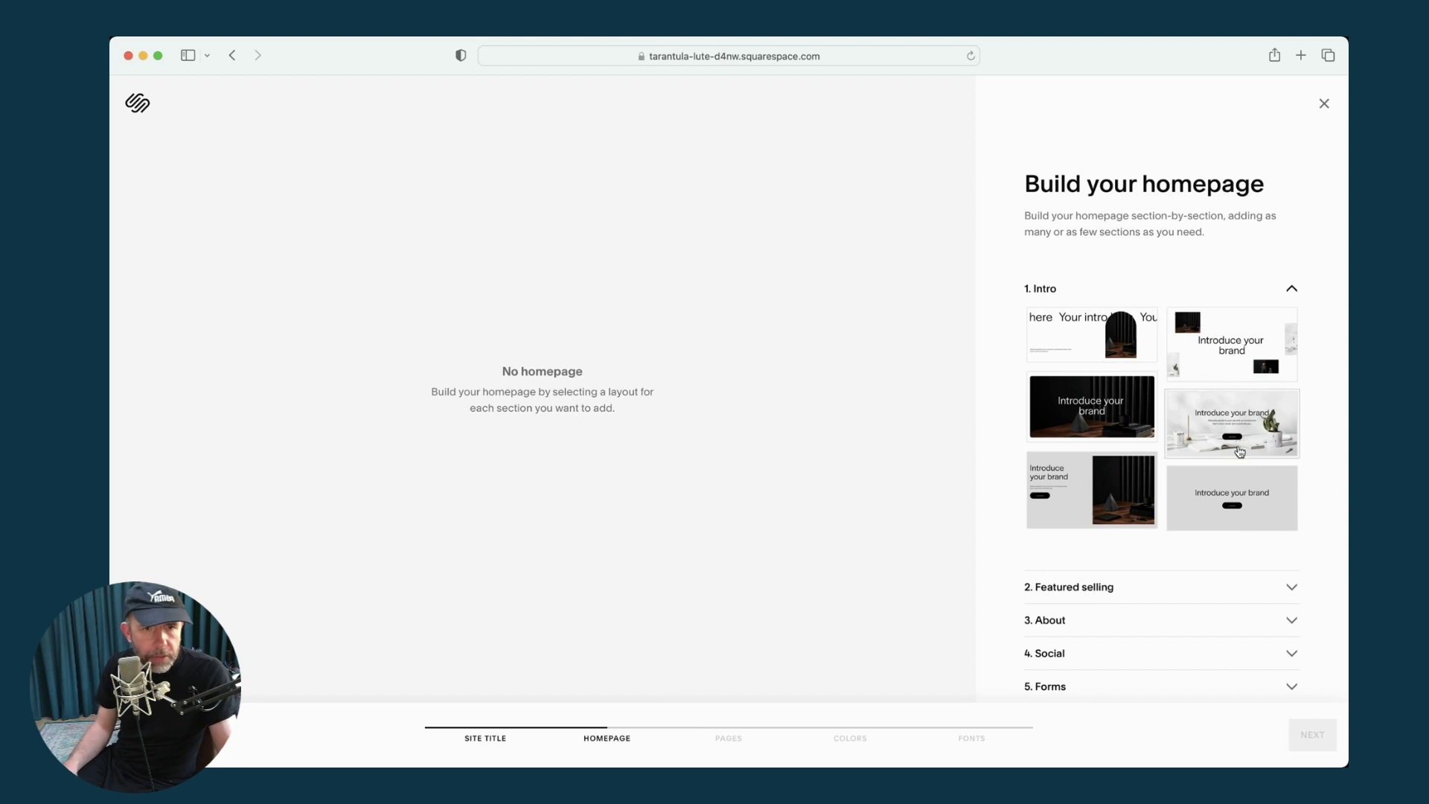
click(1229, 409)
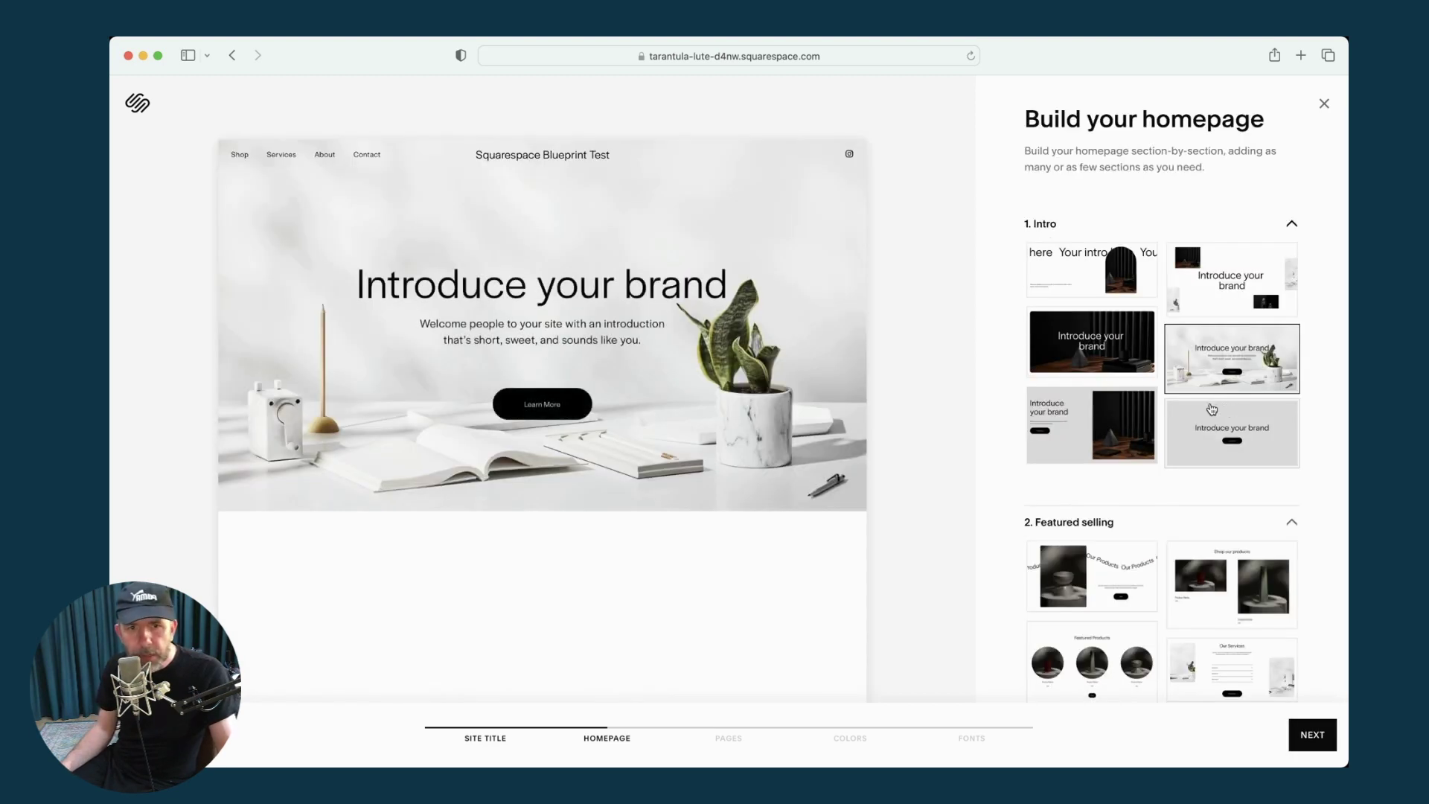
Step: Add the Featured Products section with three circular product images
scroll(1137, 460, down, 3)
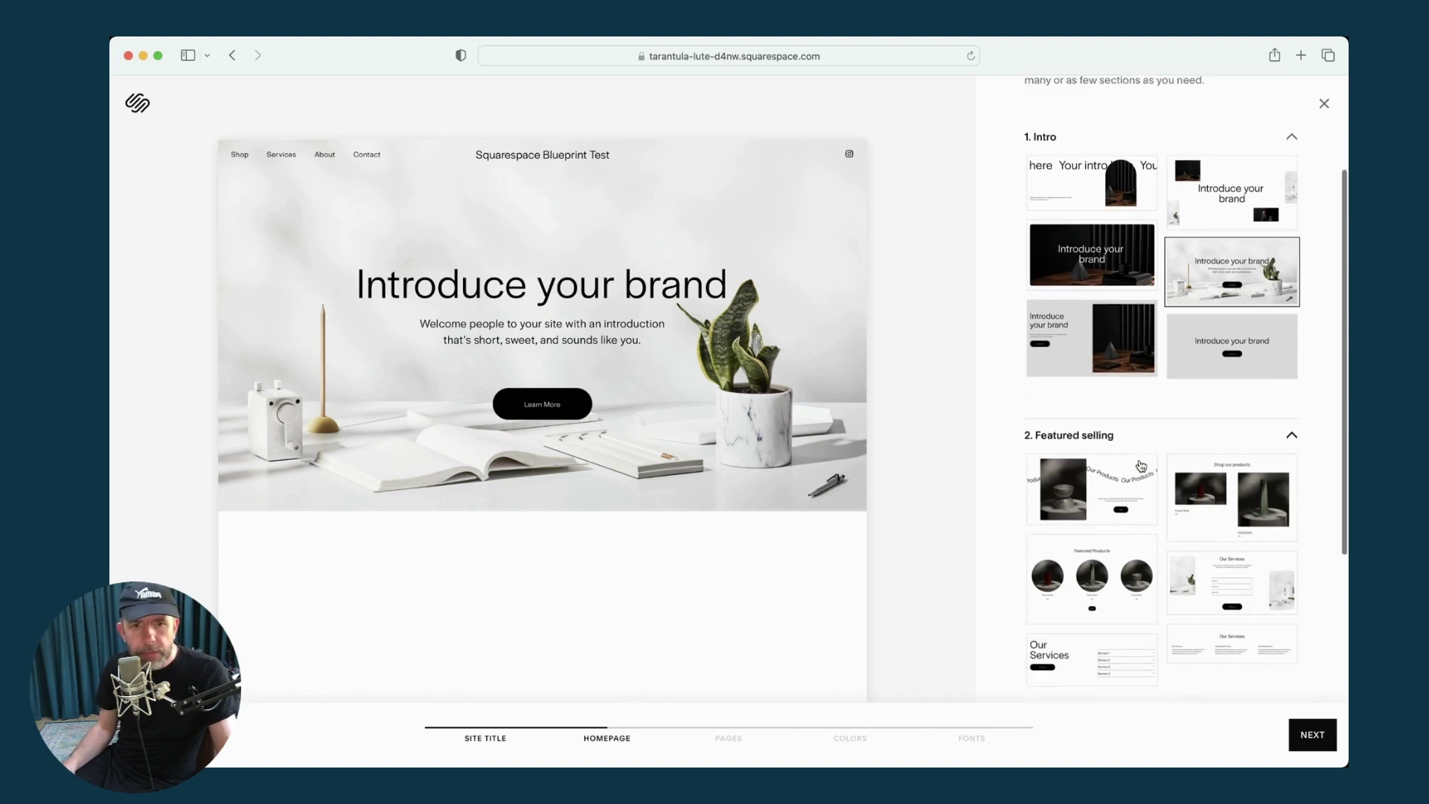
scroll(1138, 467, down, 2)
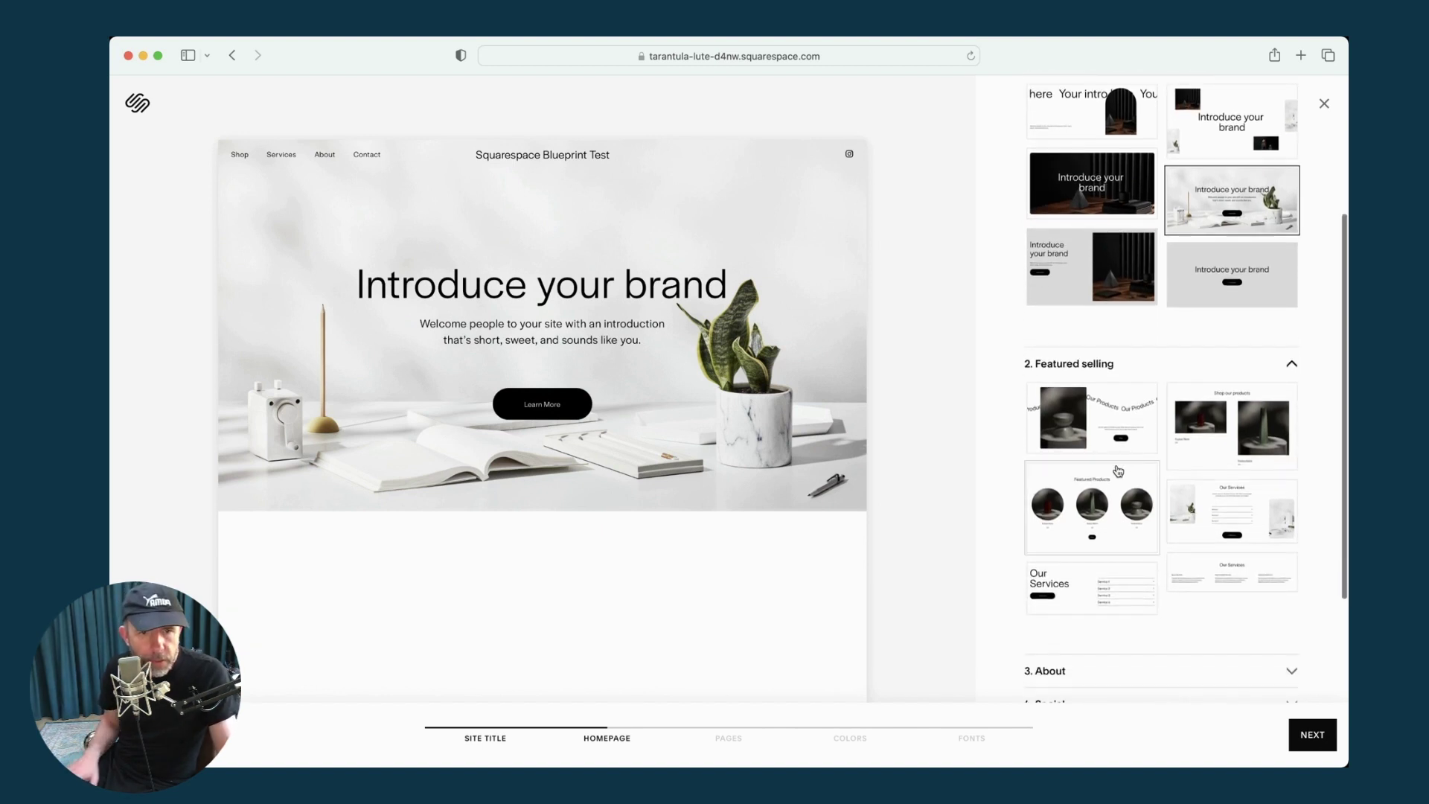
scroll(1119, 470, down, 2)
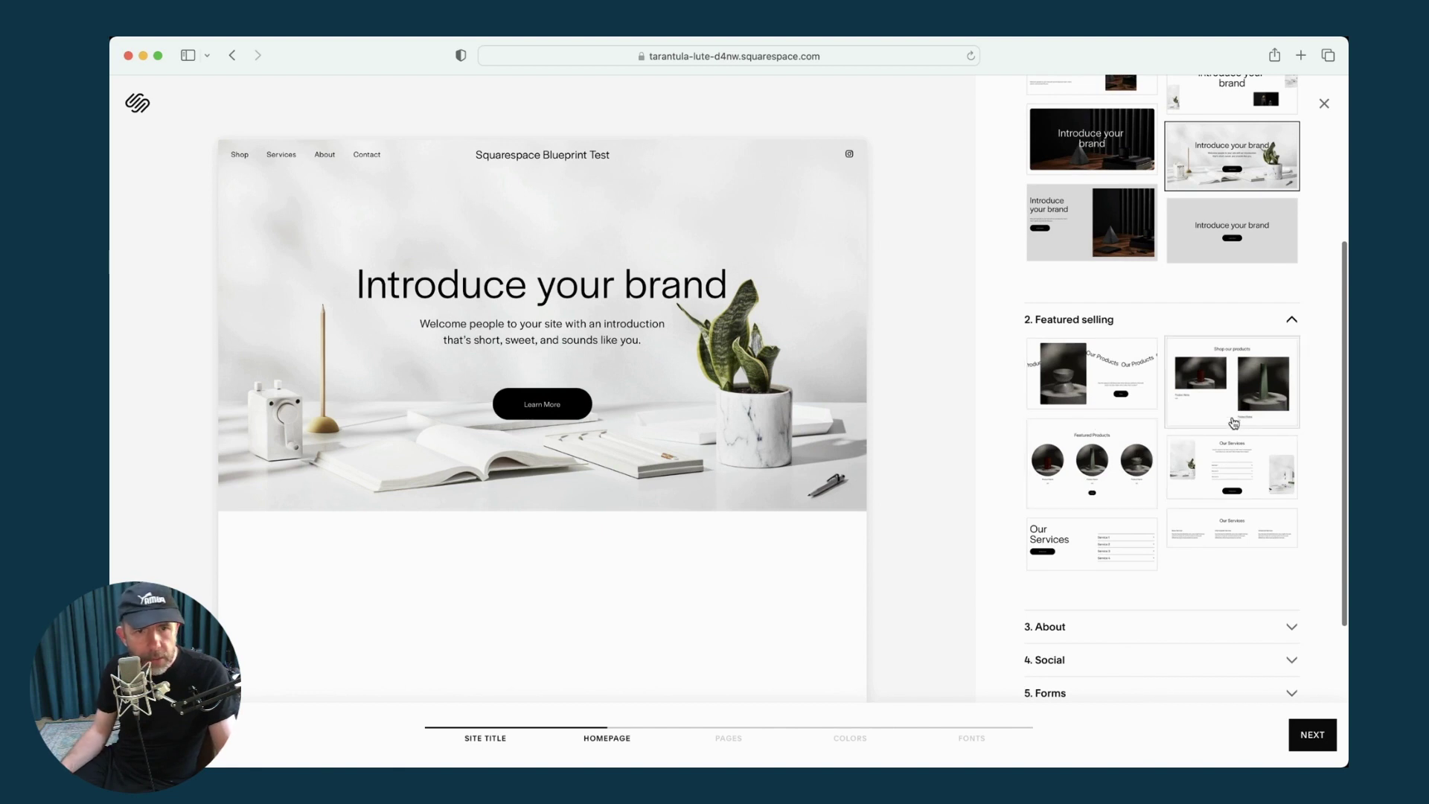
click(1091, 463)
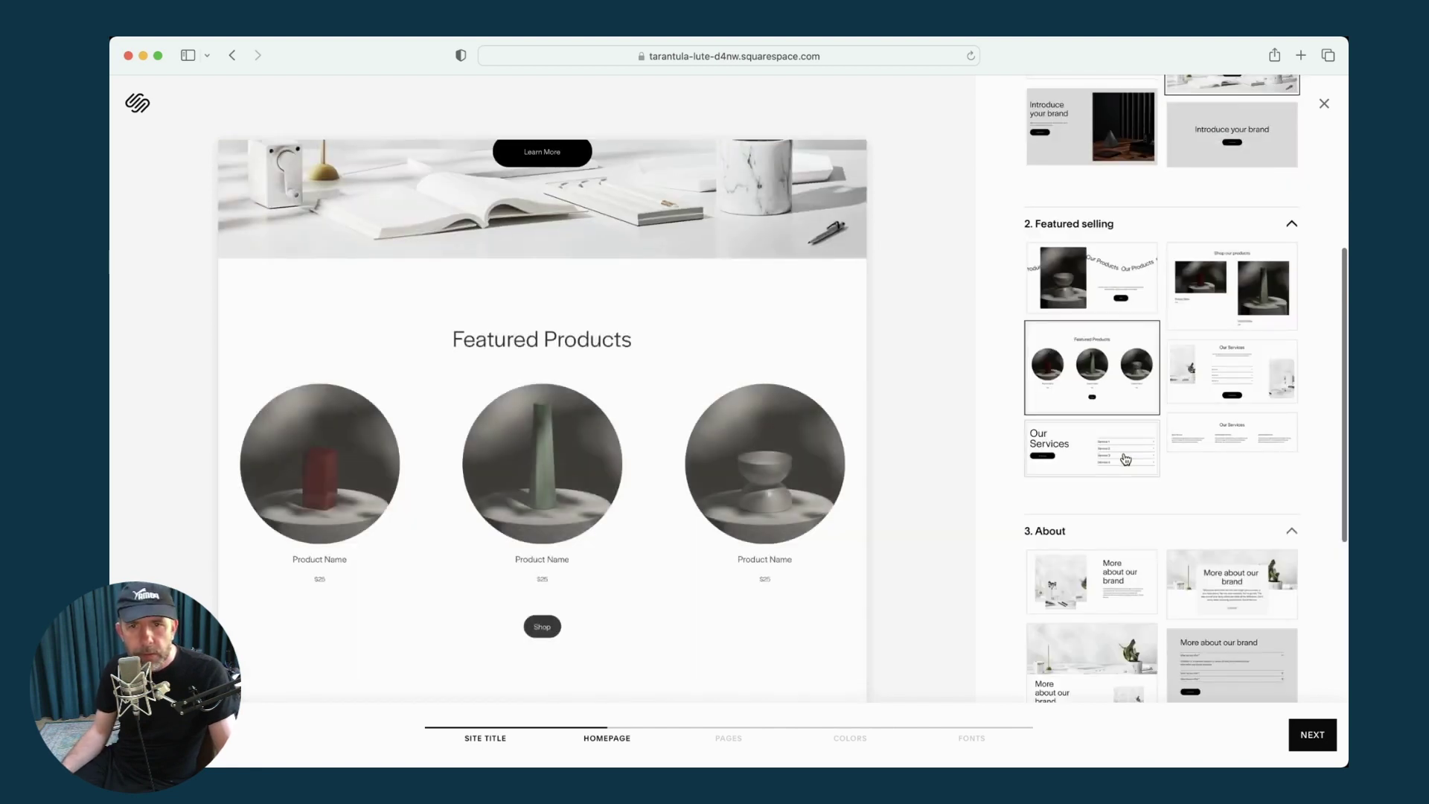
Step: Add the 'More about our brand' About section below the products
scroll(1125, 458, down, 5)
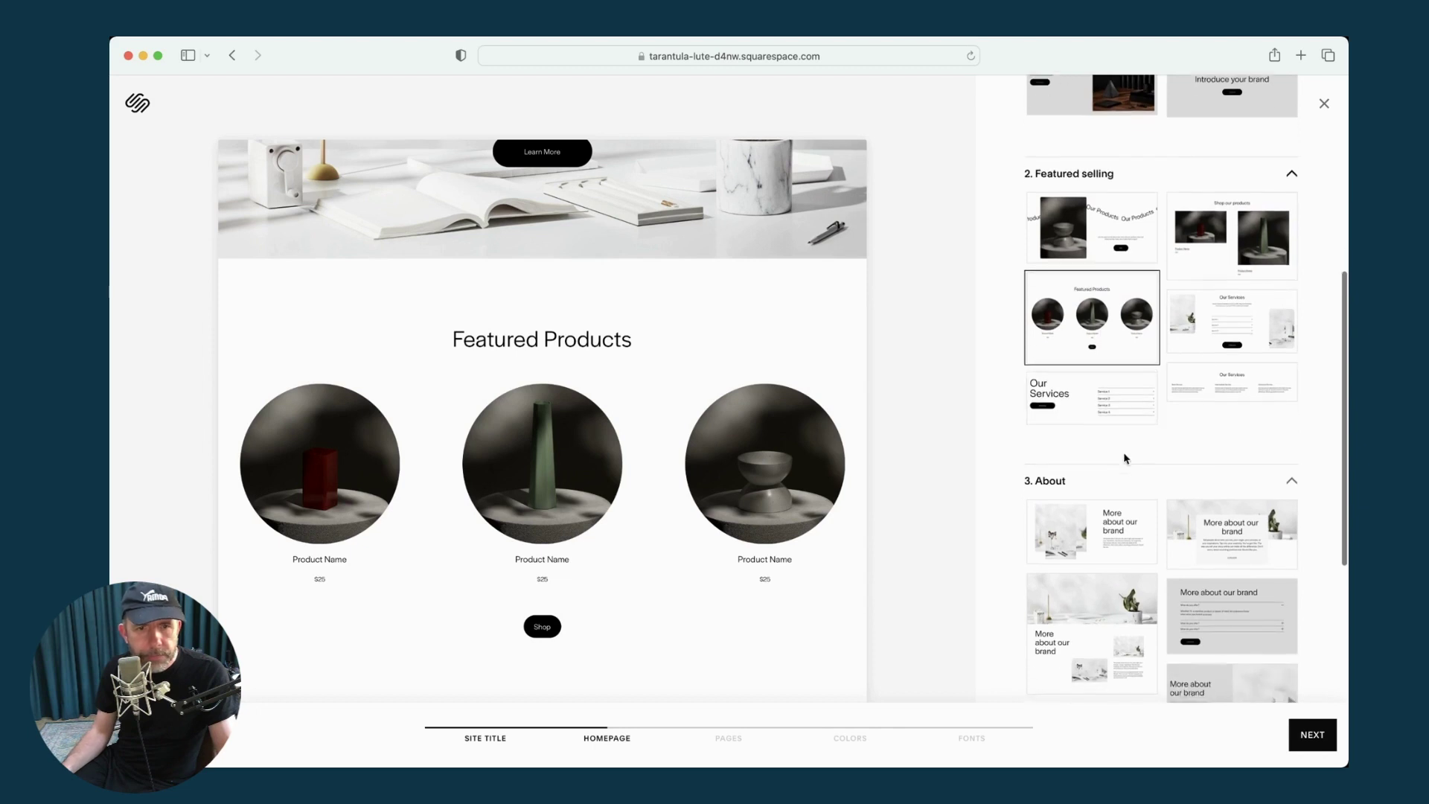
scroll(1125, 459, down, 2)
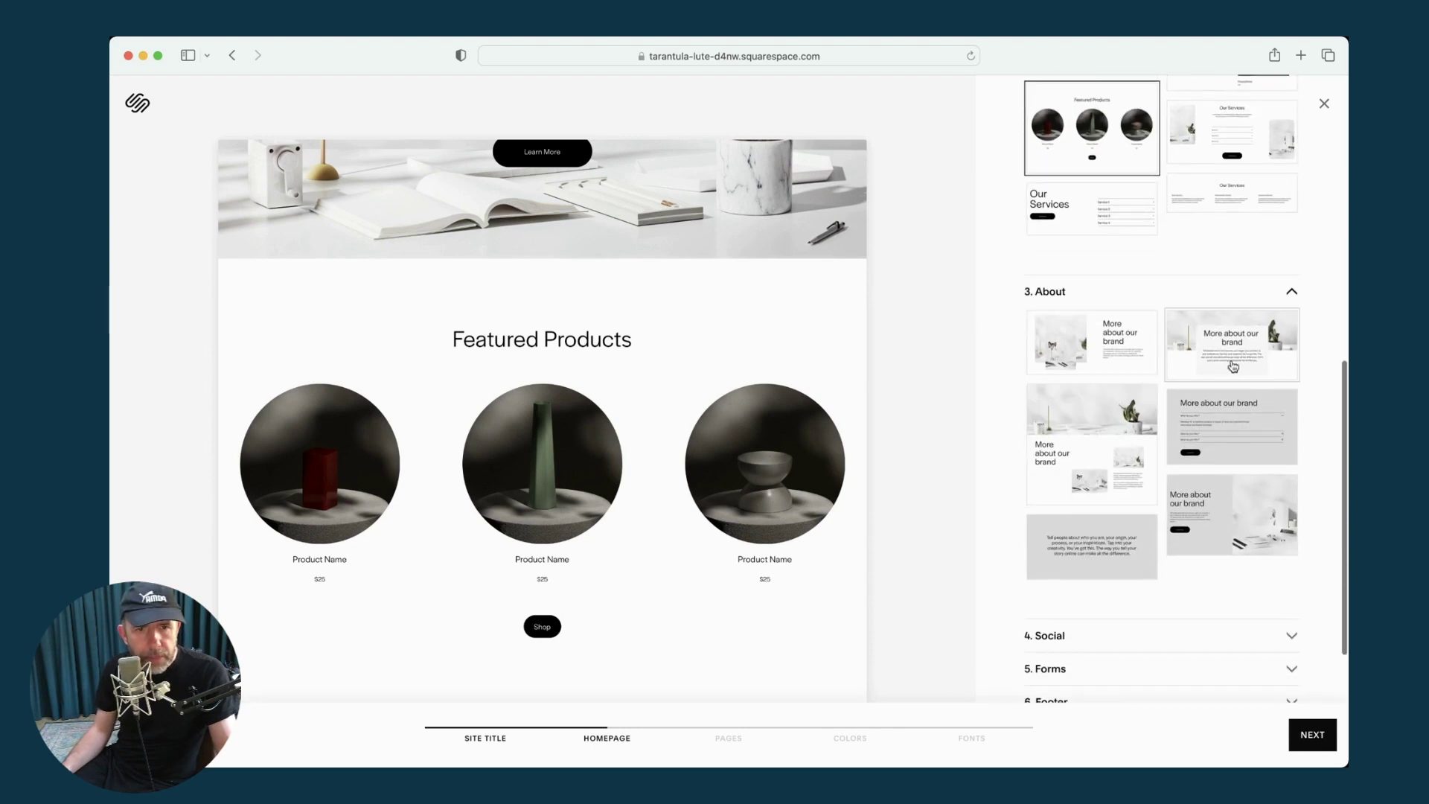
scroll(1239, 364, down, 1)
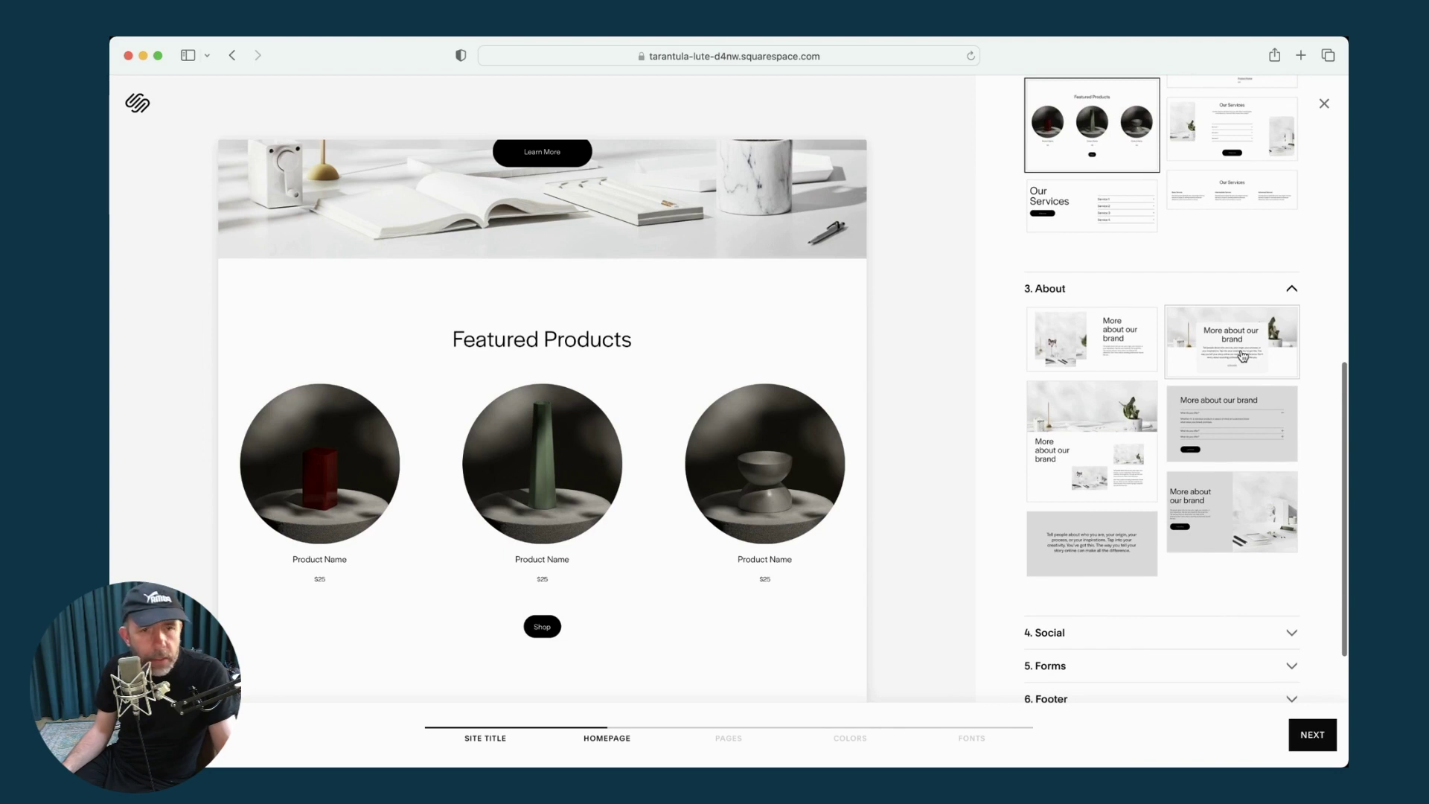
click(1241, 356)
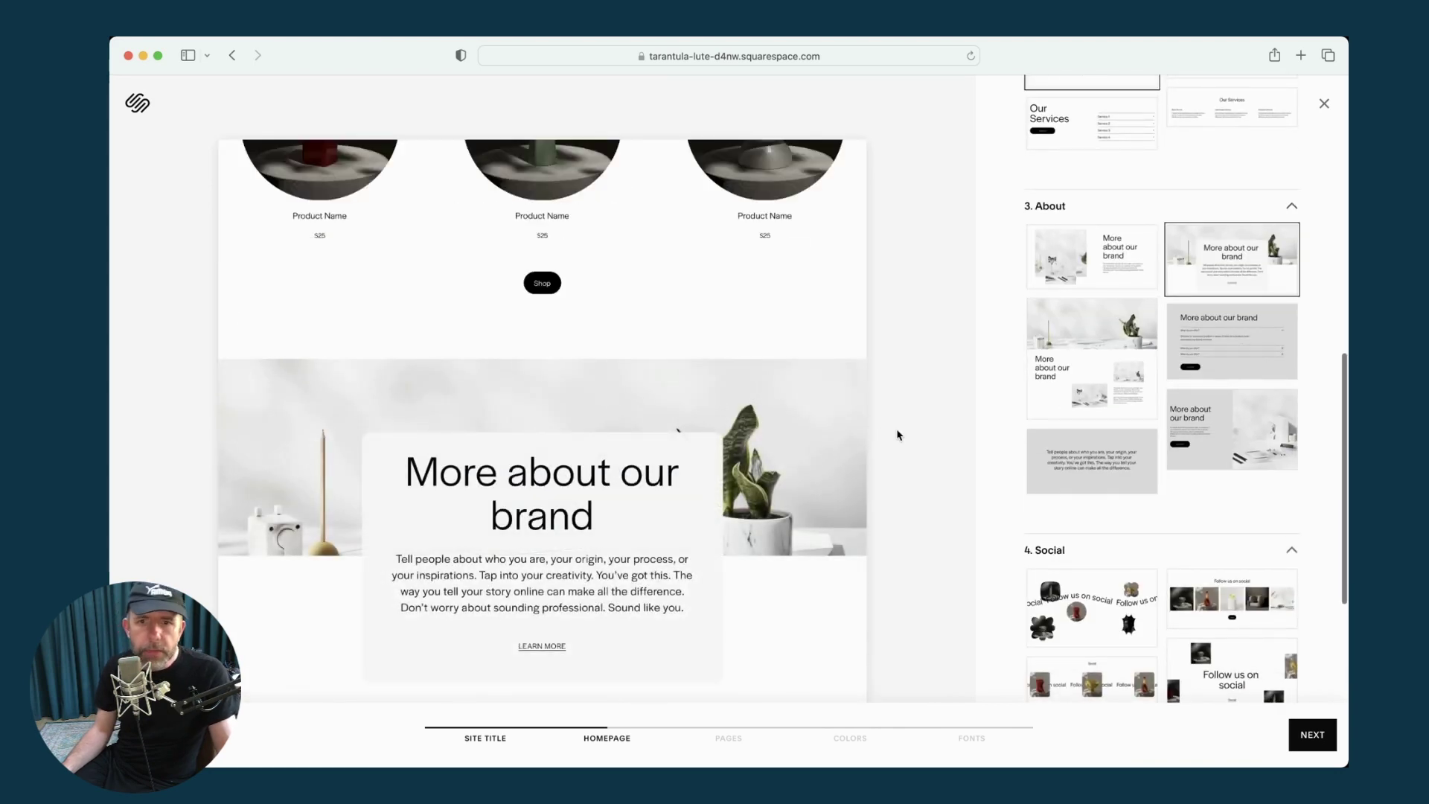
scroll(1161, 454, down, 5)
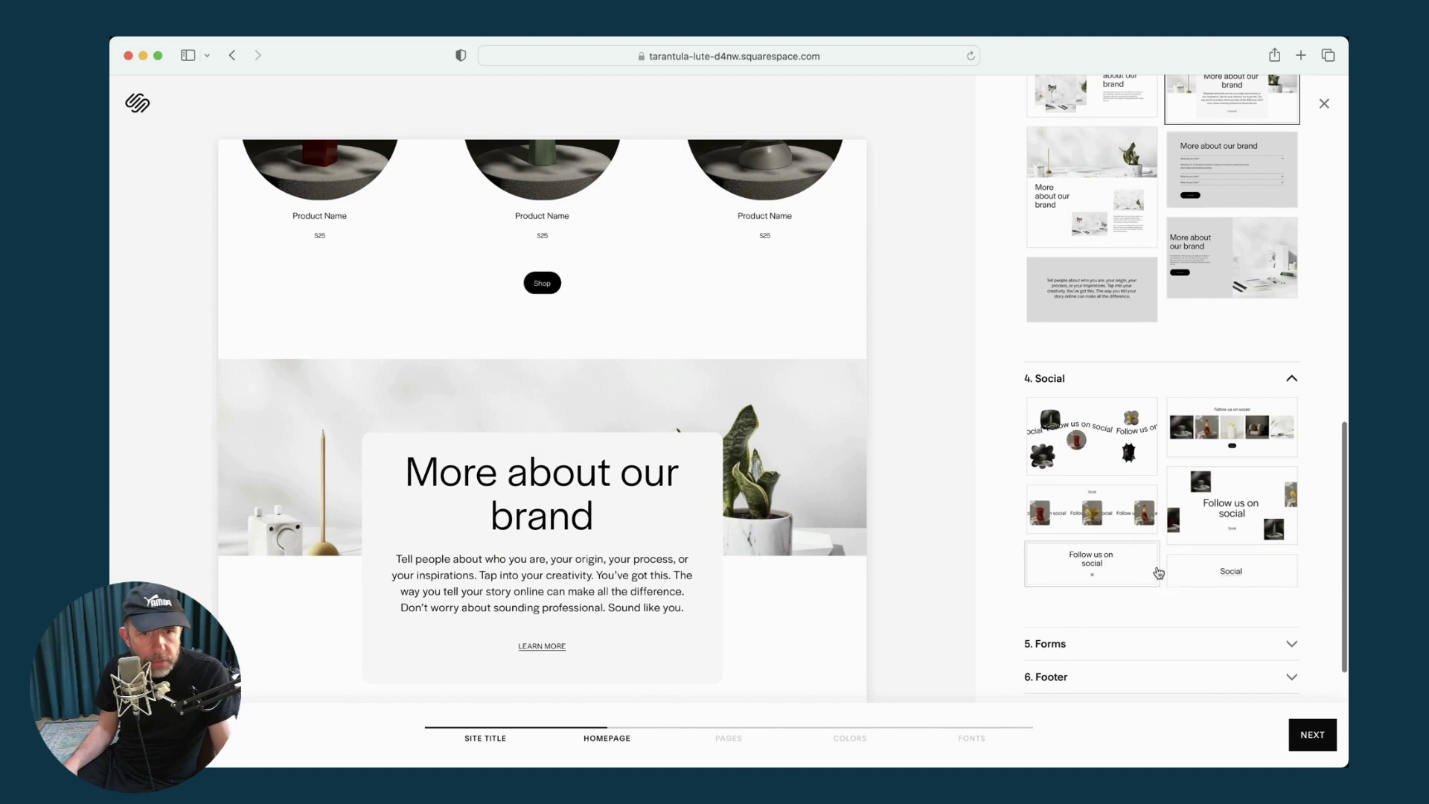
Step: Add the social gallery, Get in Touch form and Location/Hours/Contact footer sections
click(1226, 445)
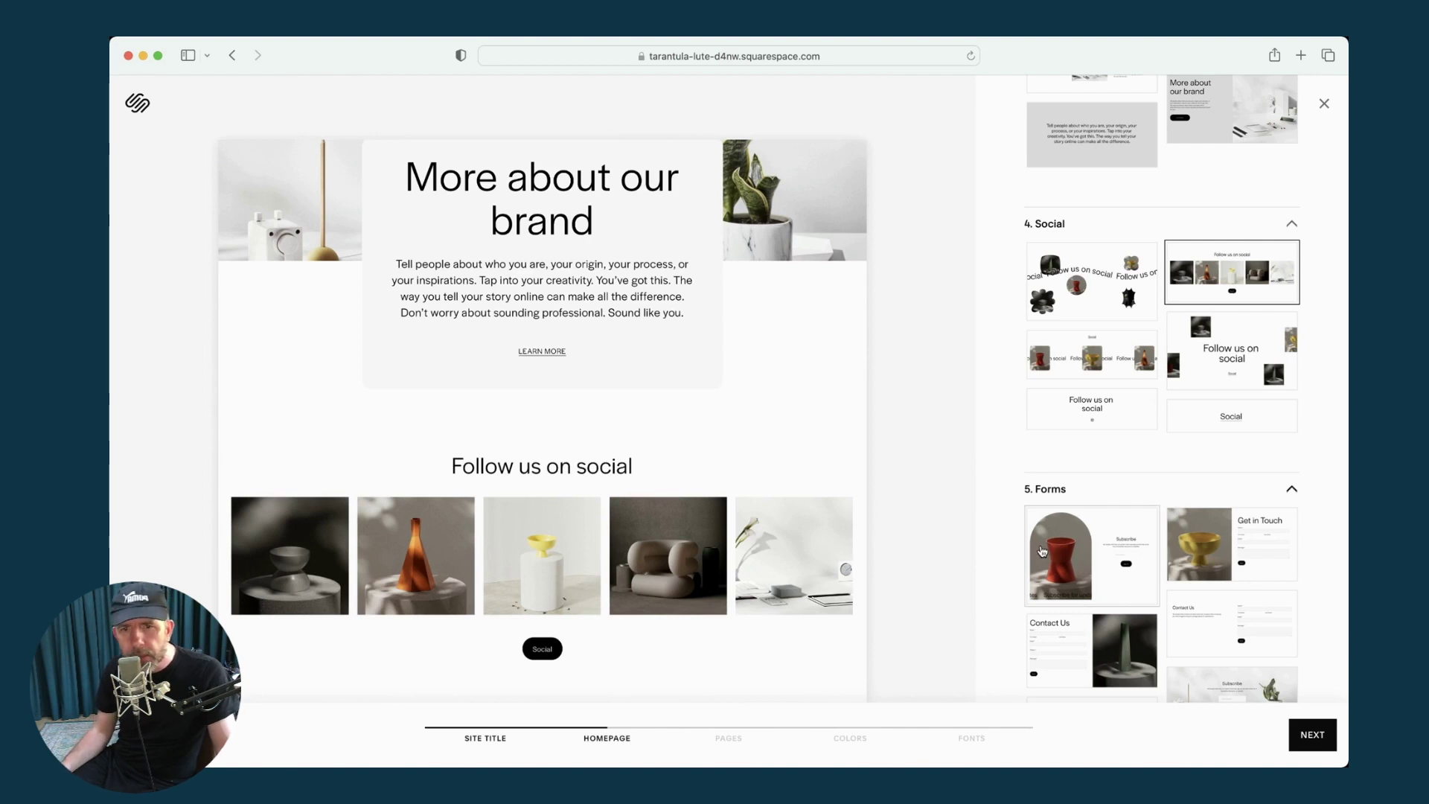
scroll(1136, 458, down, 3)
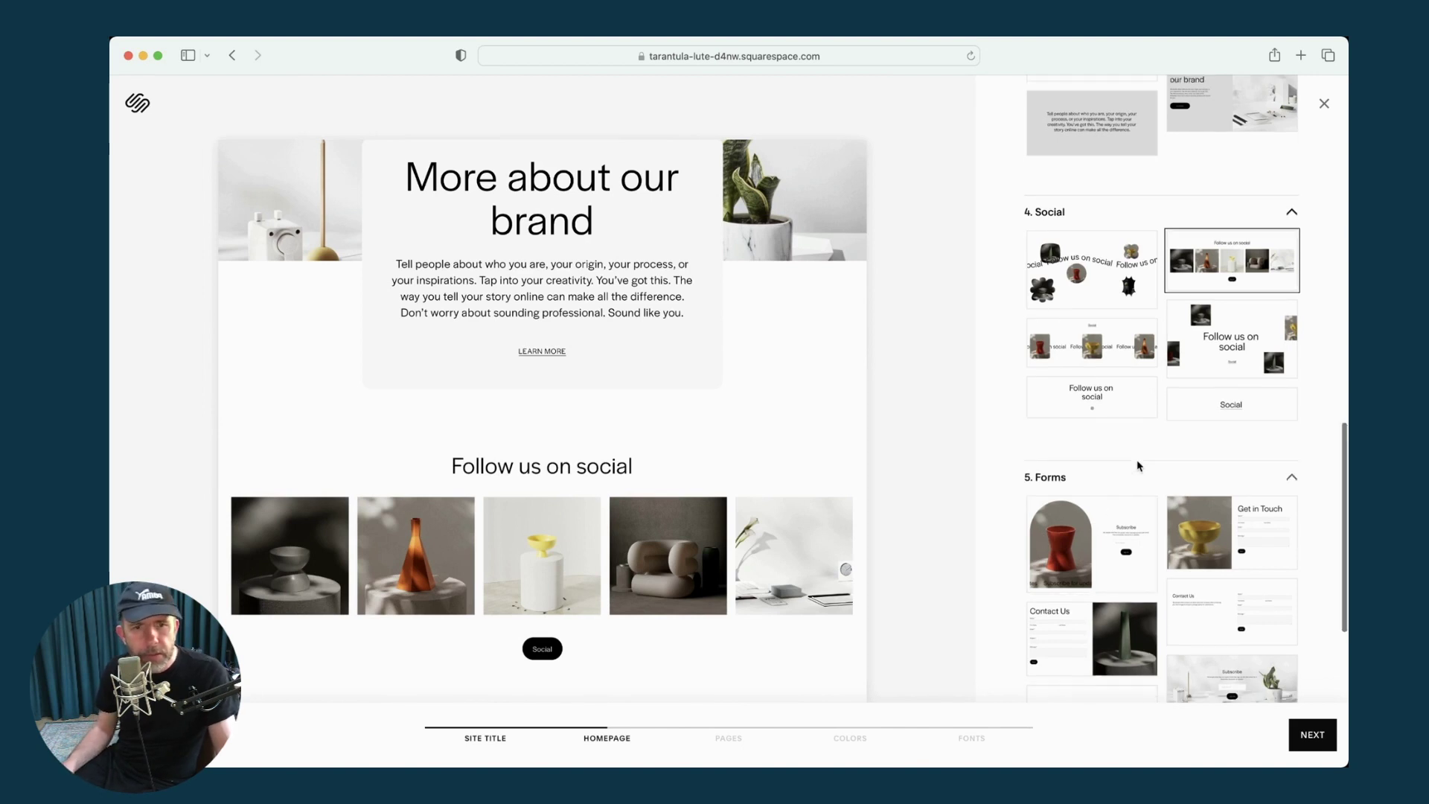
click(1236, 391)
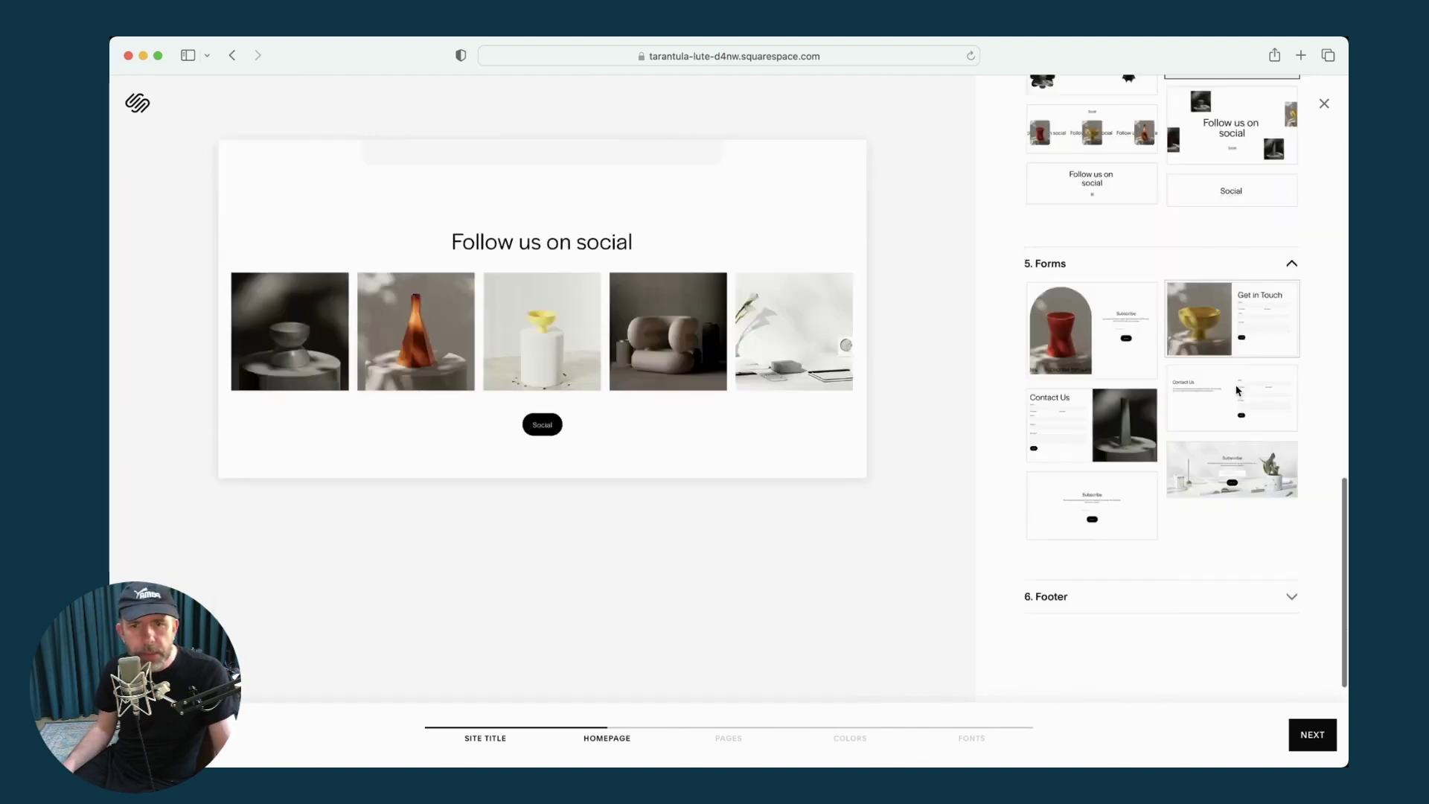
scroll(1231, 420, down, 2)
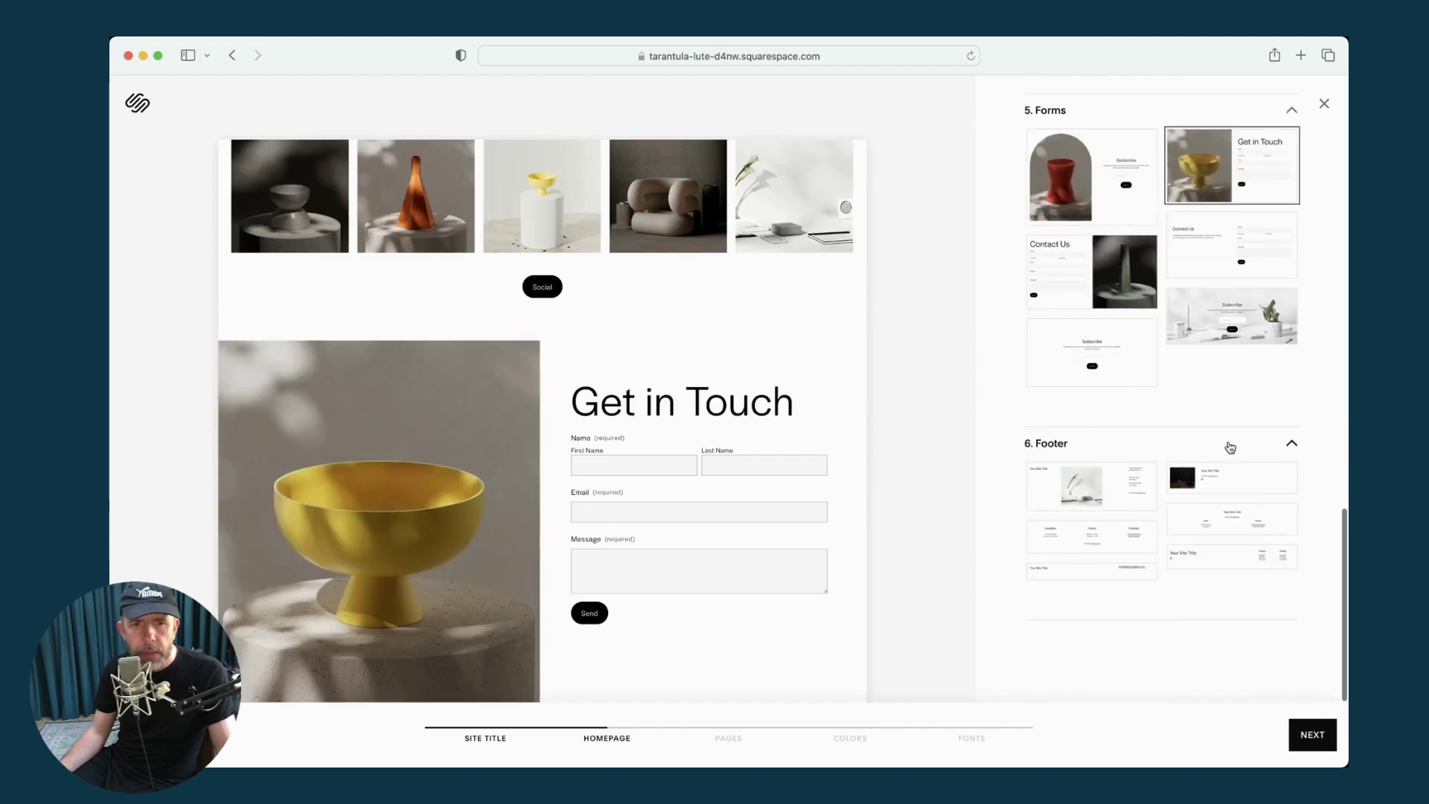
click(1115, 546)
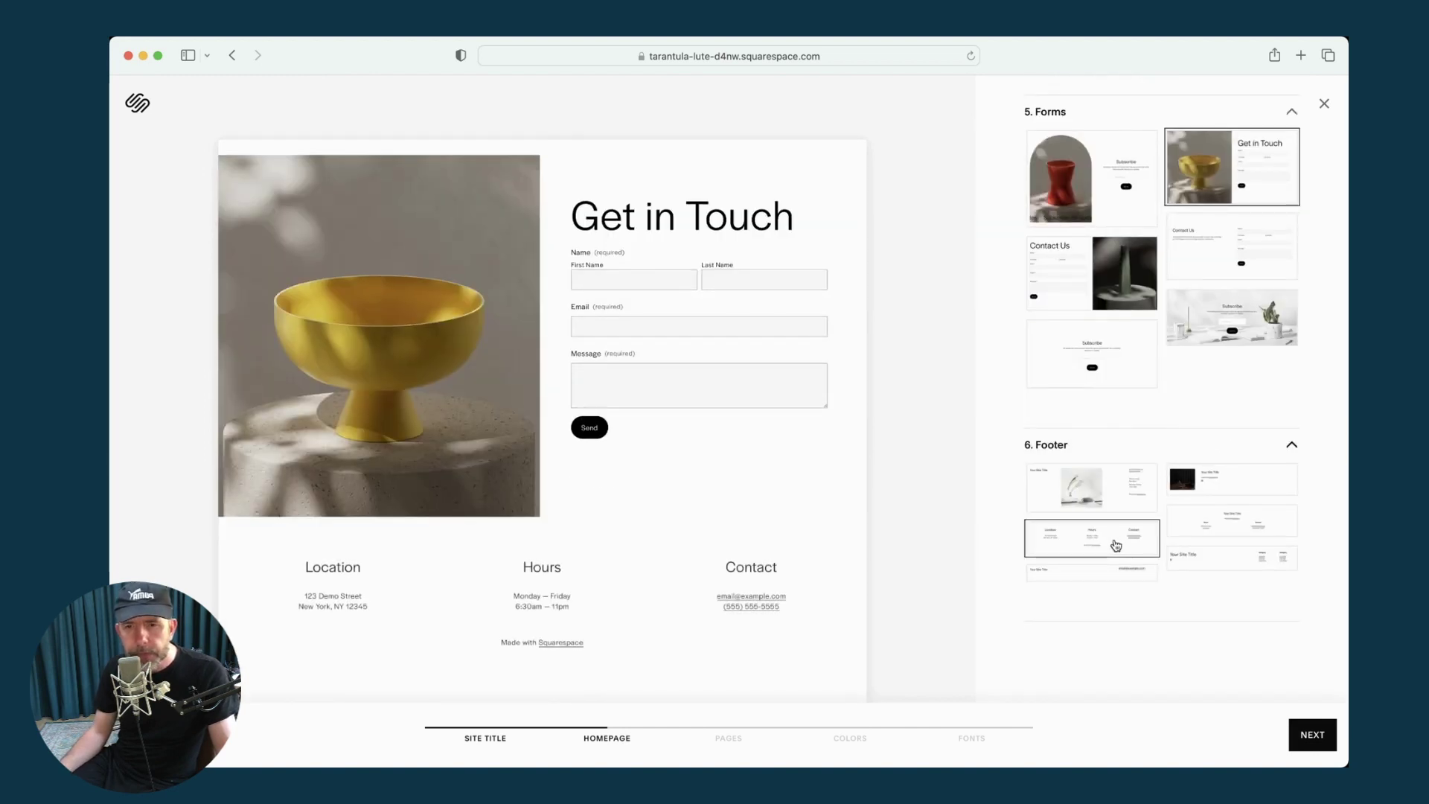
Step: Review the finished homepage preview and continue to the Pages step
scroll(854, 543, up, 20)
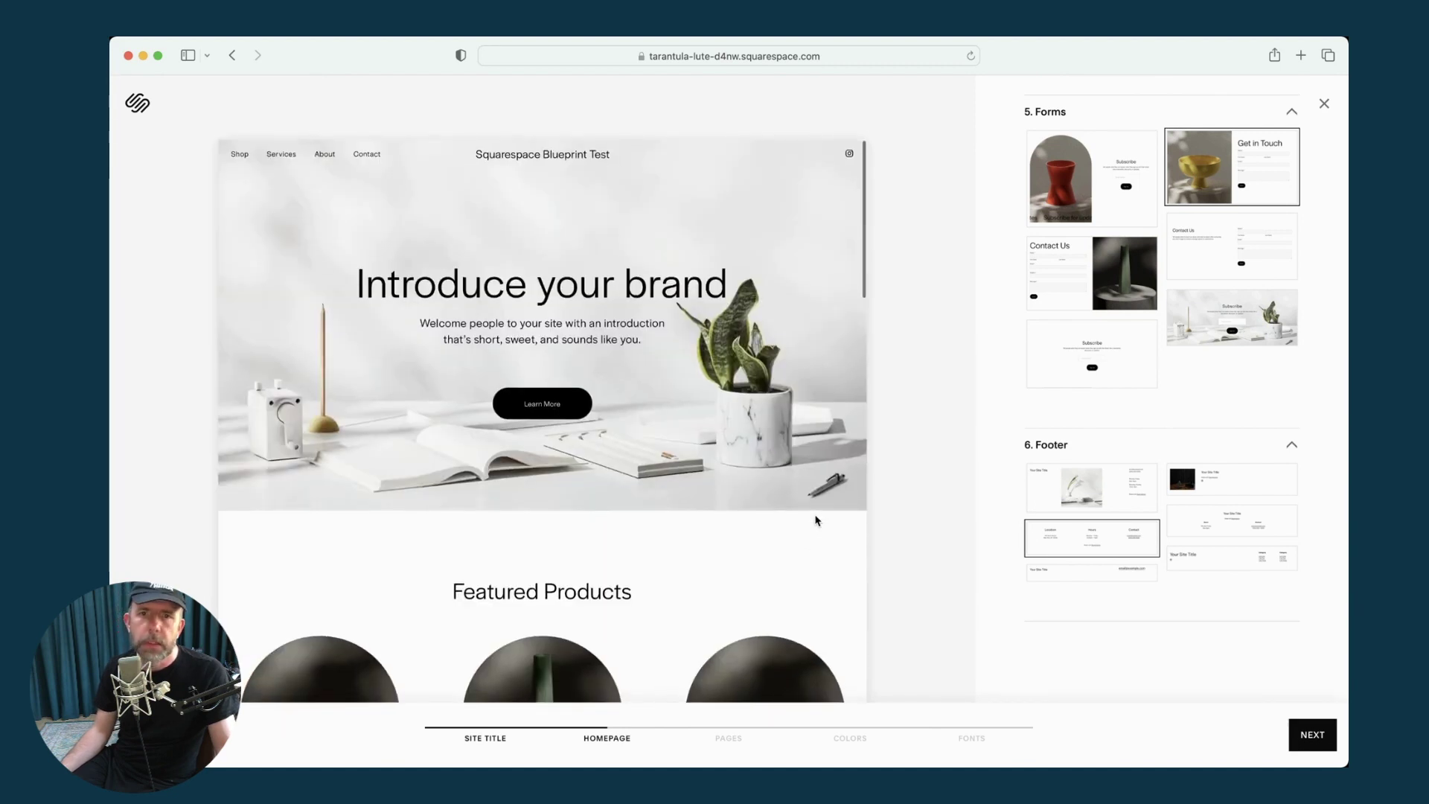
scroll(815, 521, down, 20)
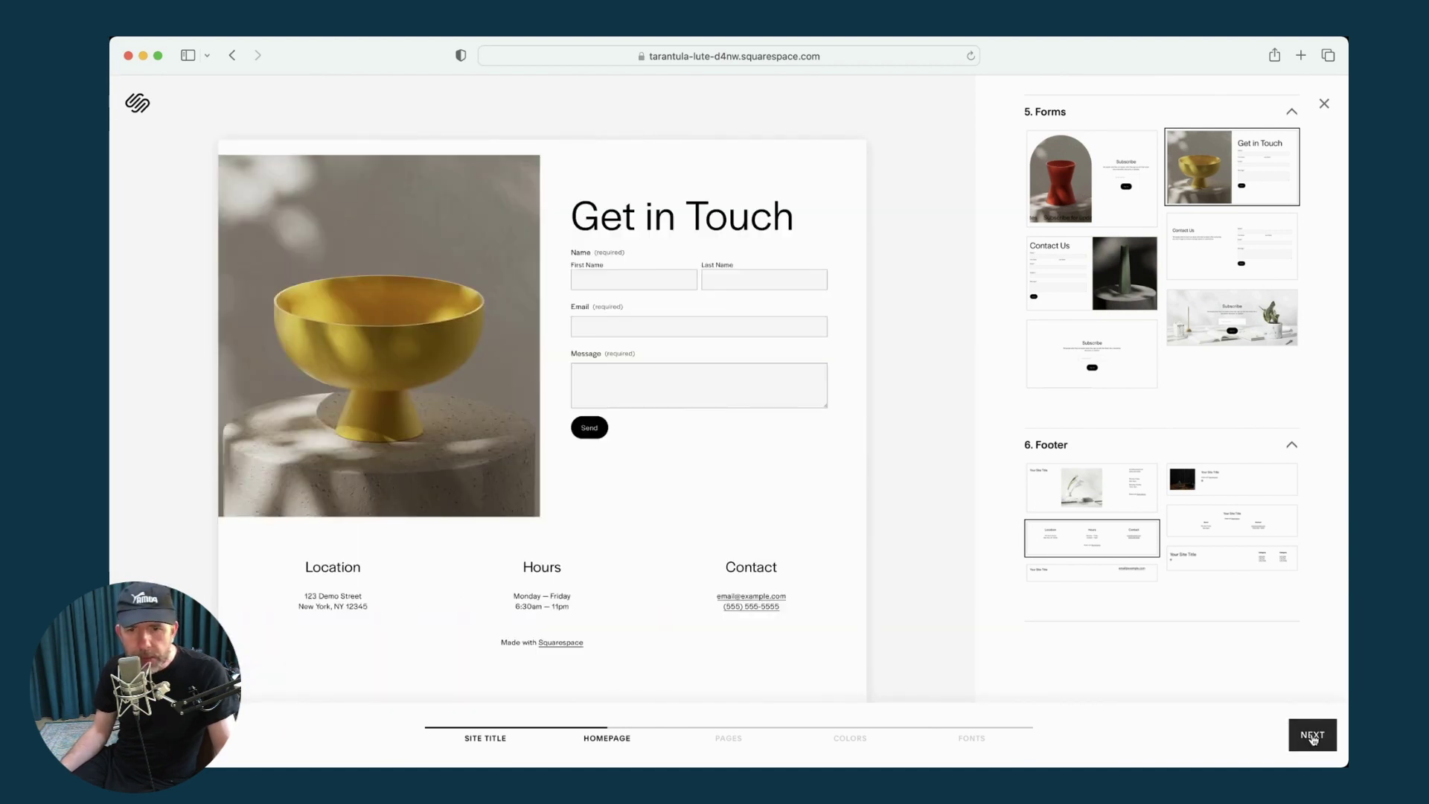
click(1313, 737)
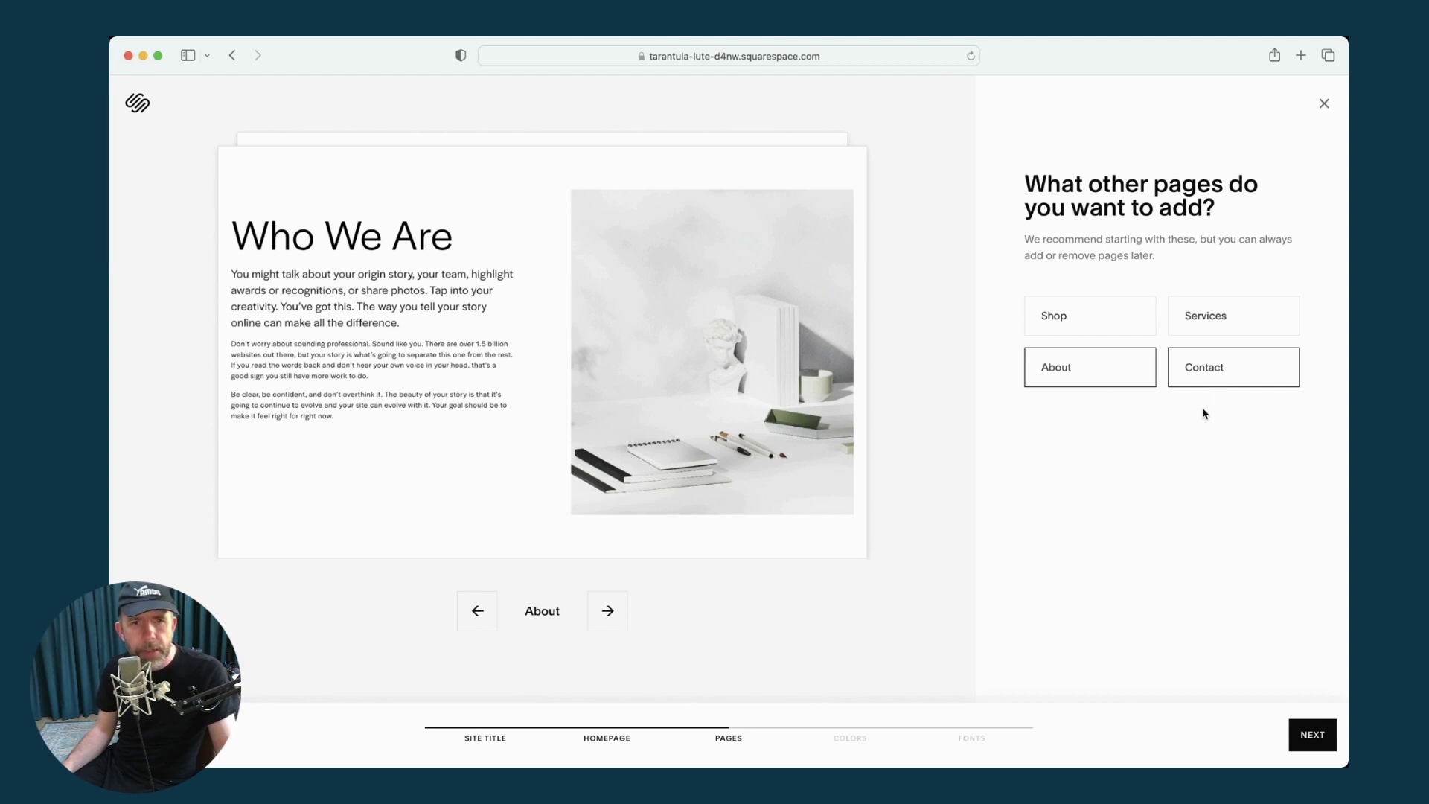
Step: Include a Services page with About and Contact, then continue to Colors
click(1202, 330)
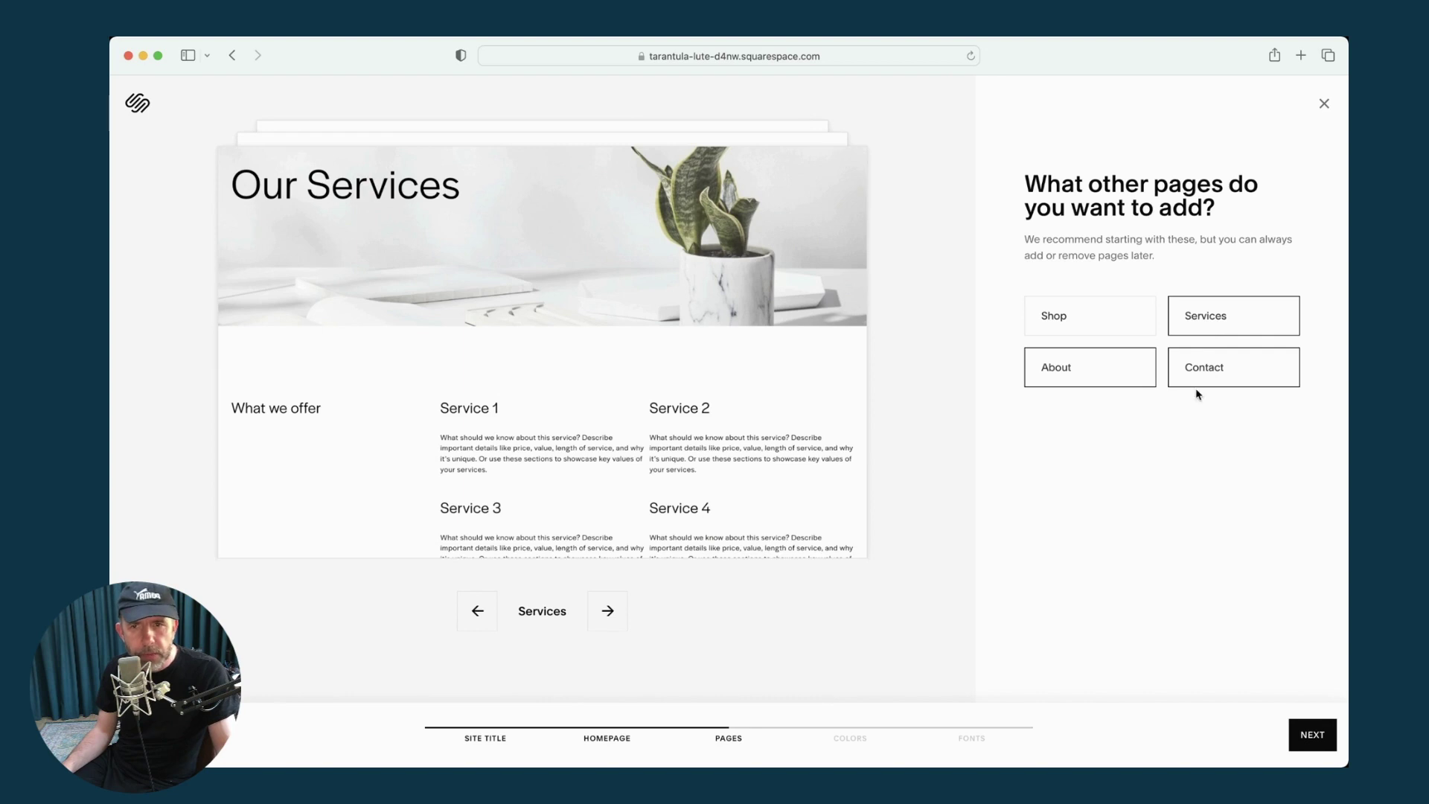
click(1314, 736)
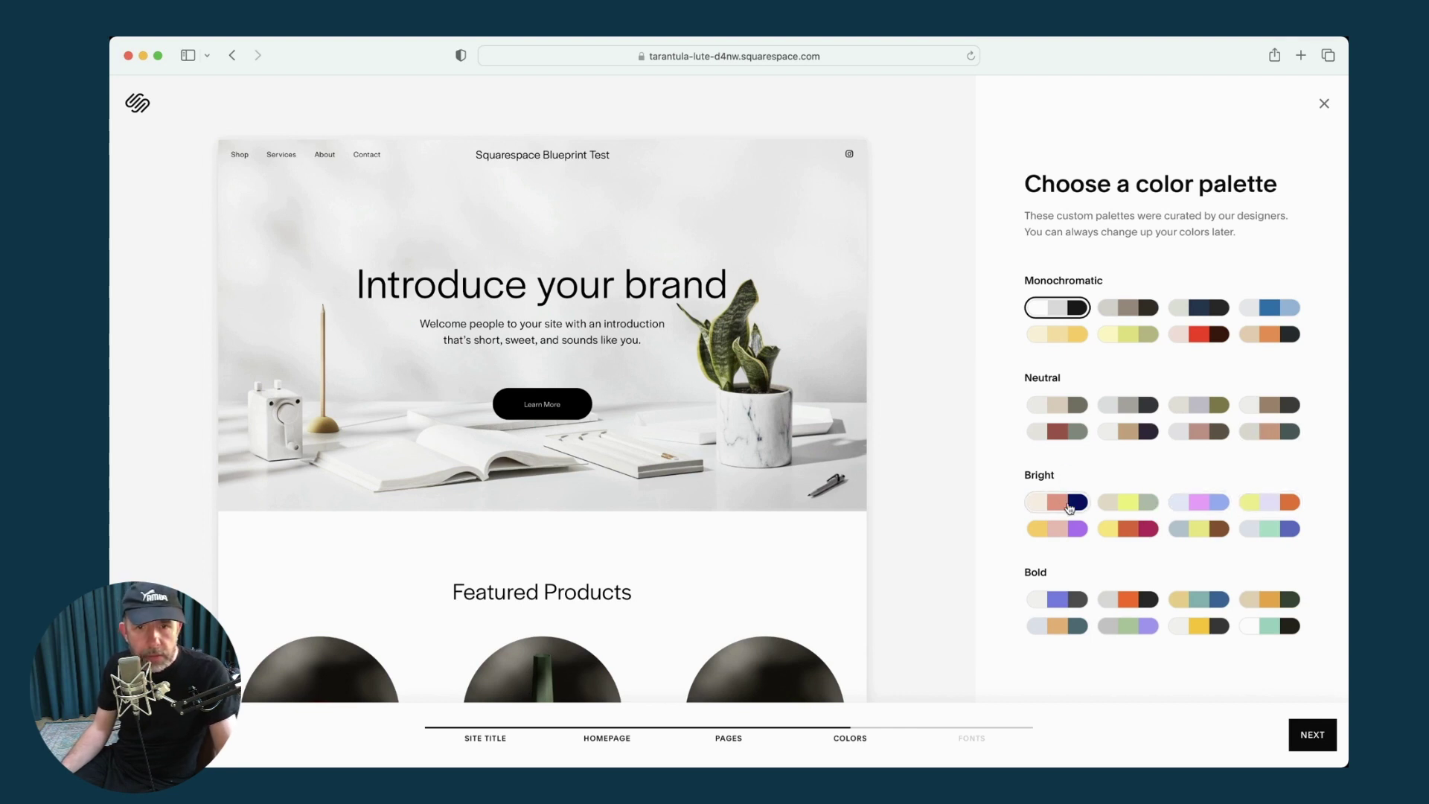
Step: Apply the first Bright palette with pink buttons and beige sections, then continue
click(1070, 508)
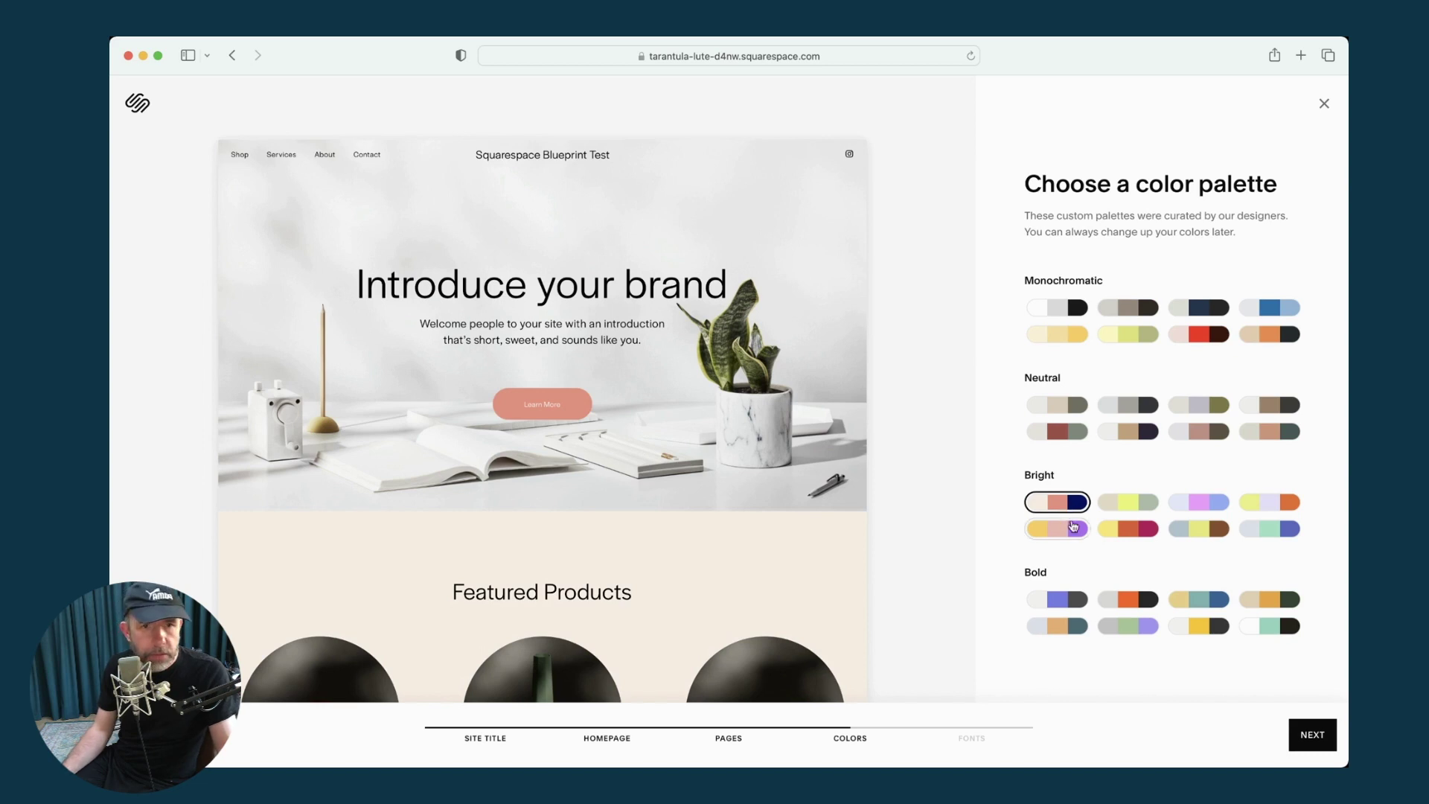
click(1313, 737)
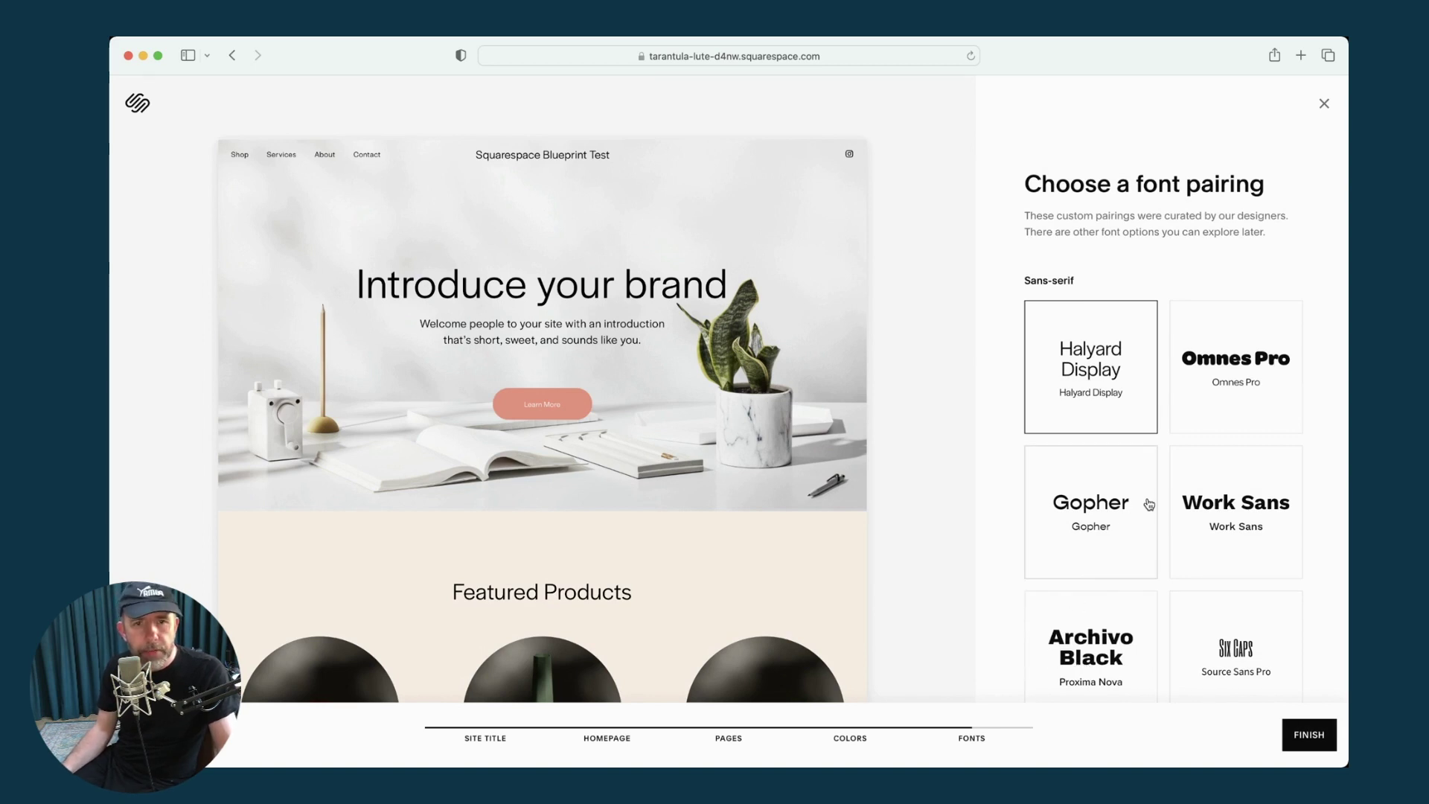
Step: Preview the site with the Omnes Pro and Work Sans font pairings
scroll(1149, 504, down, 1)
scroll(1149, 504, down, 3)
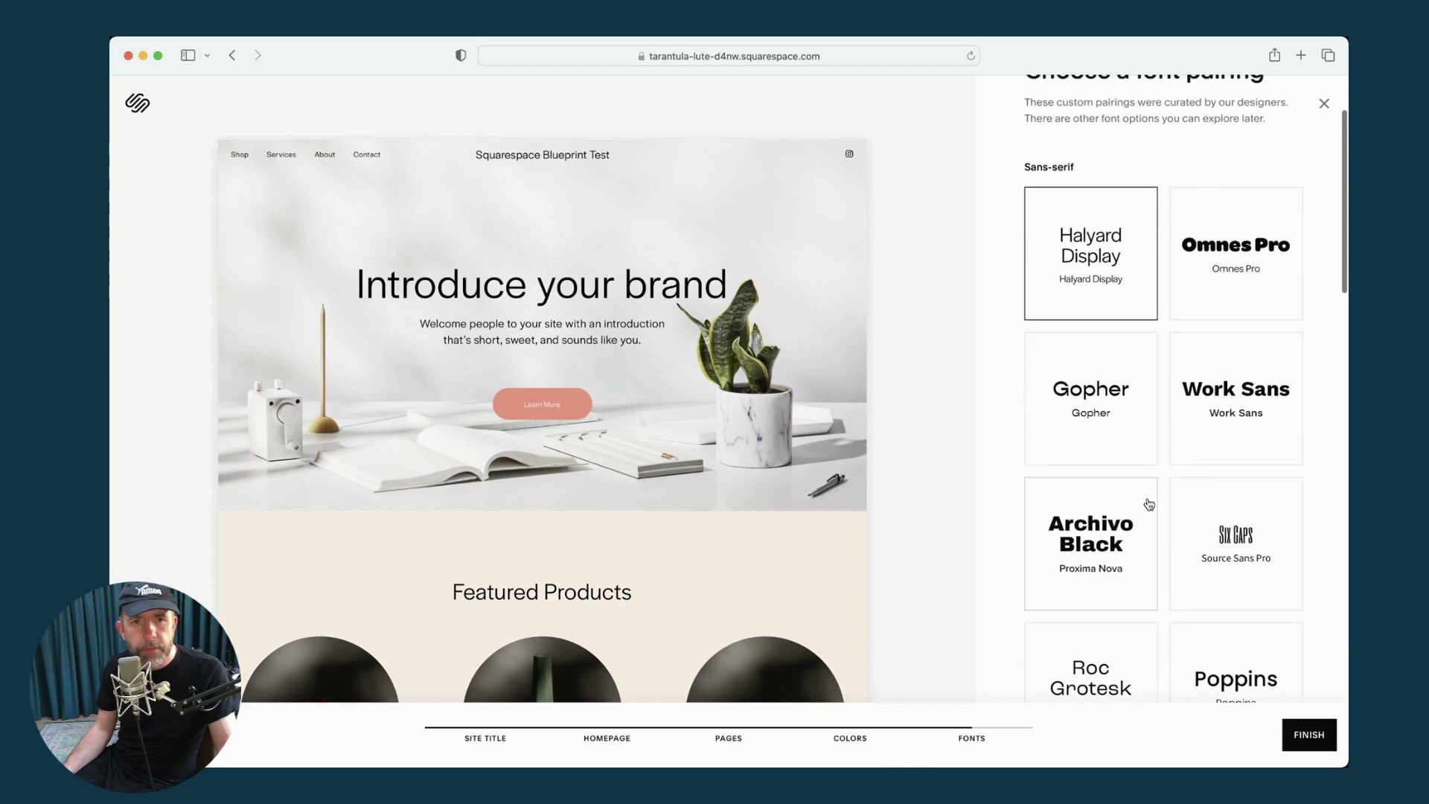
scroll(1149, 504, down, 10)
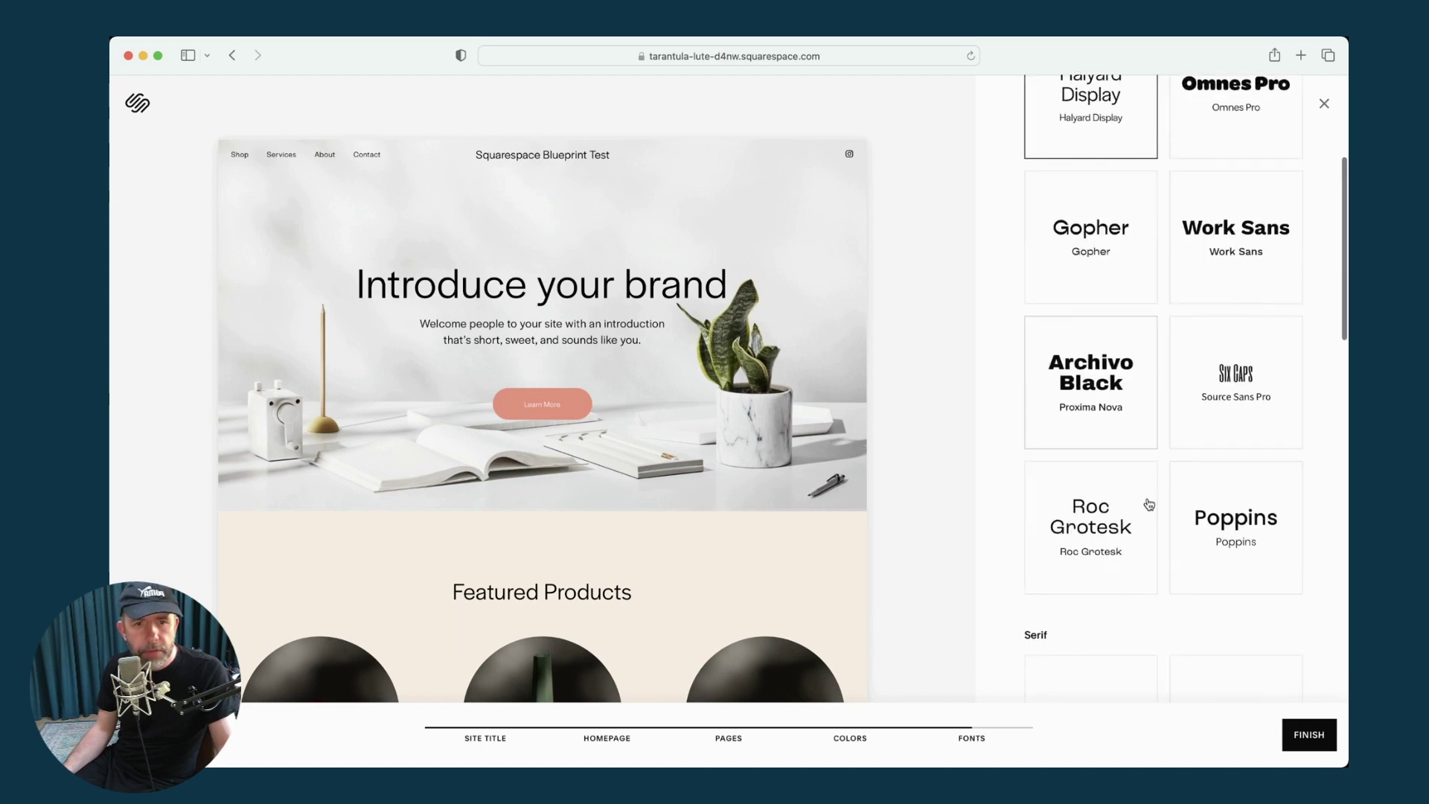
scroll(1149, 504, down, 15)
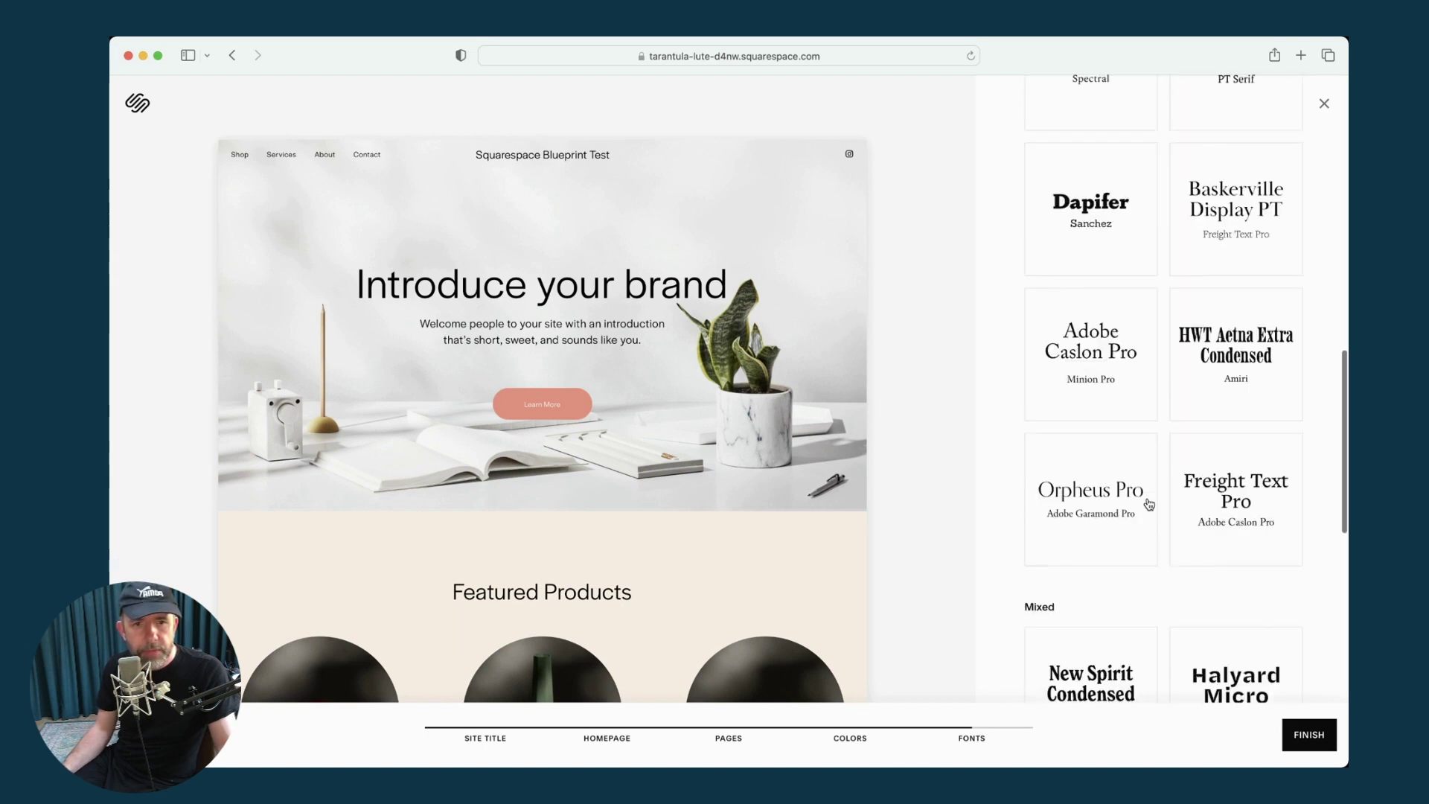
scroll(1149, 503, down, 3)
scroll(1149, 504, up, 6)
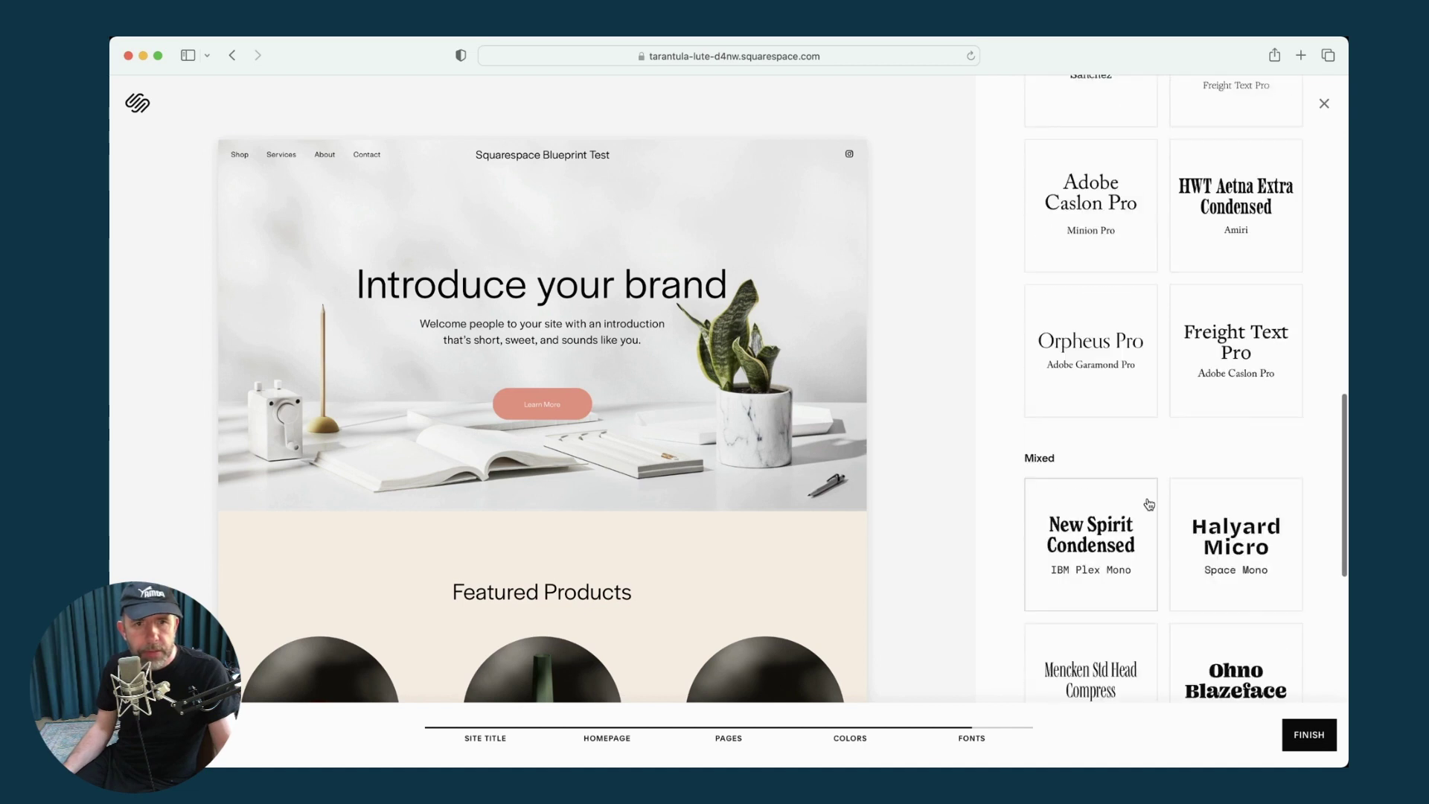
scroll(1148, 503, up, 20)
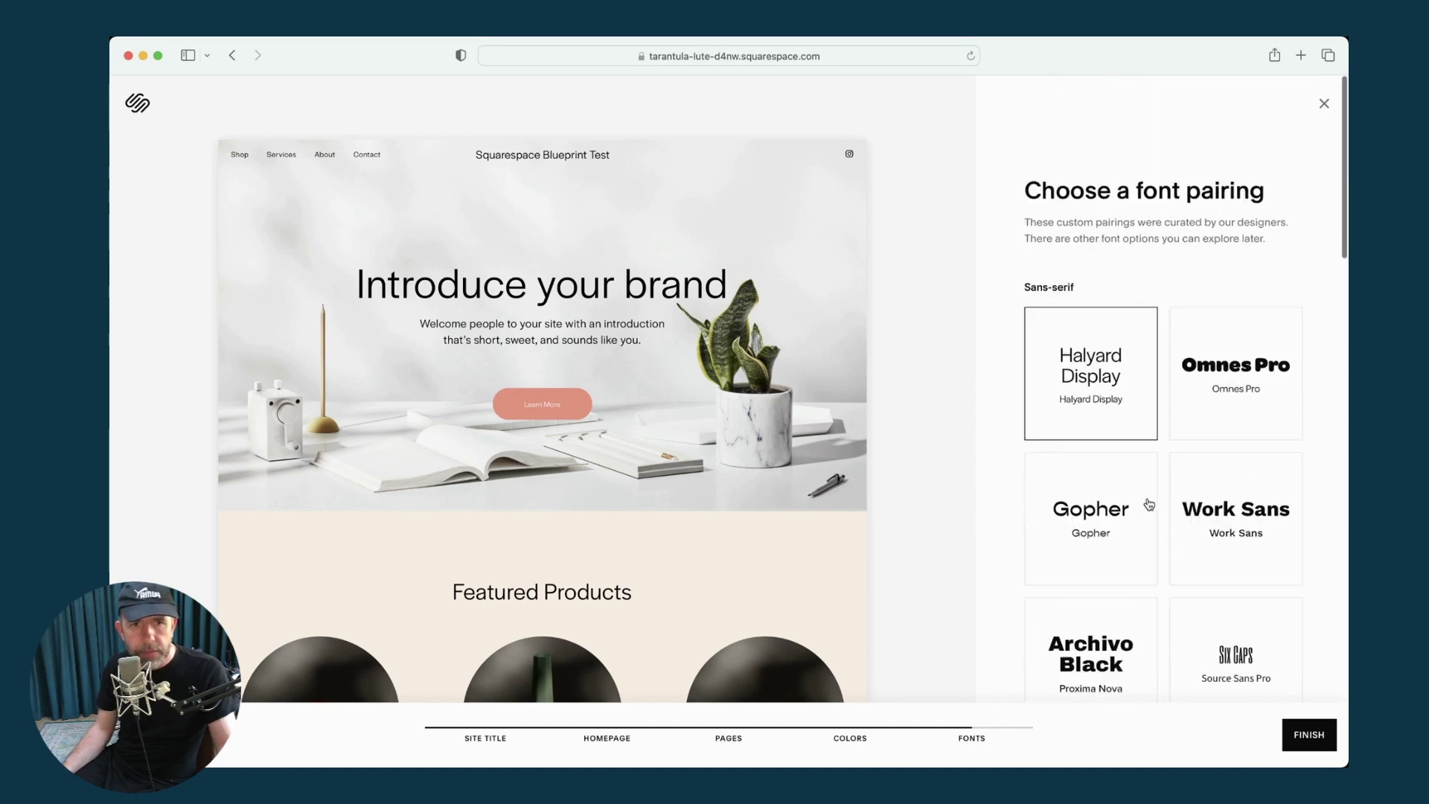
click(1219, 424)
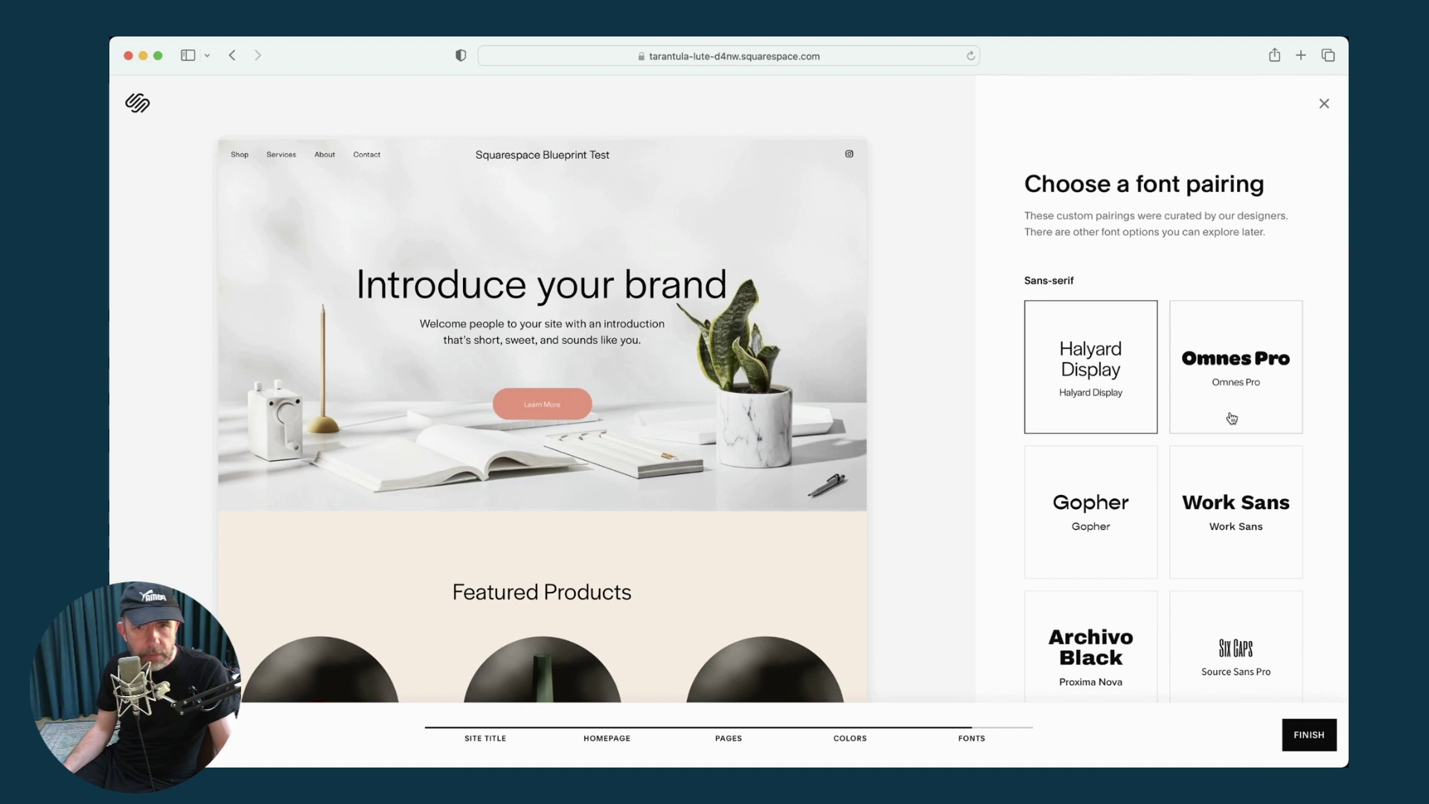
click(1233, 511)
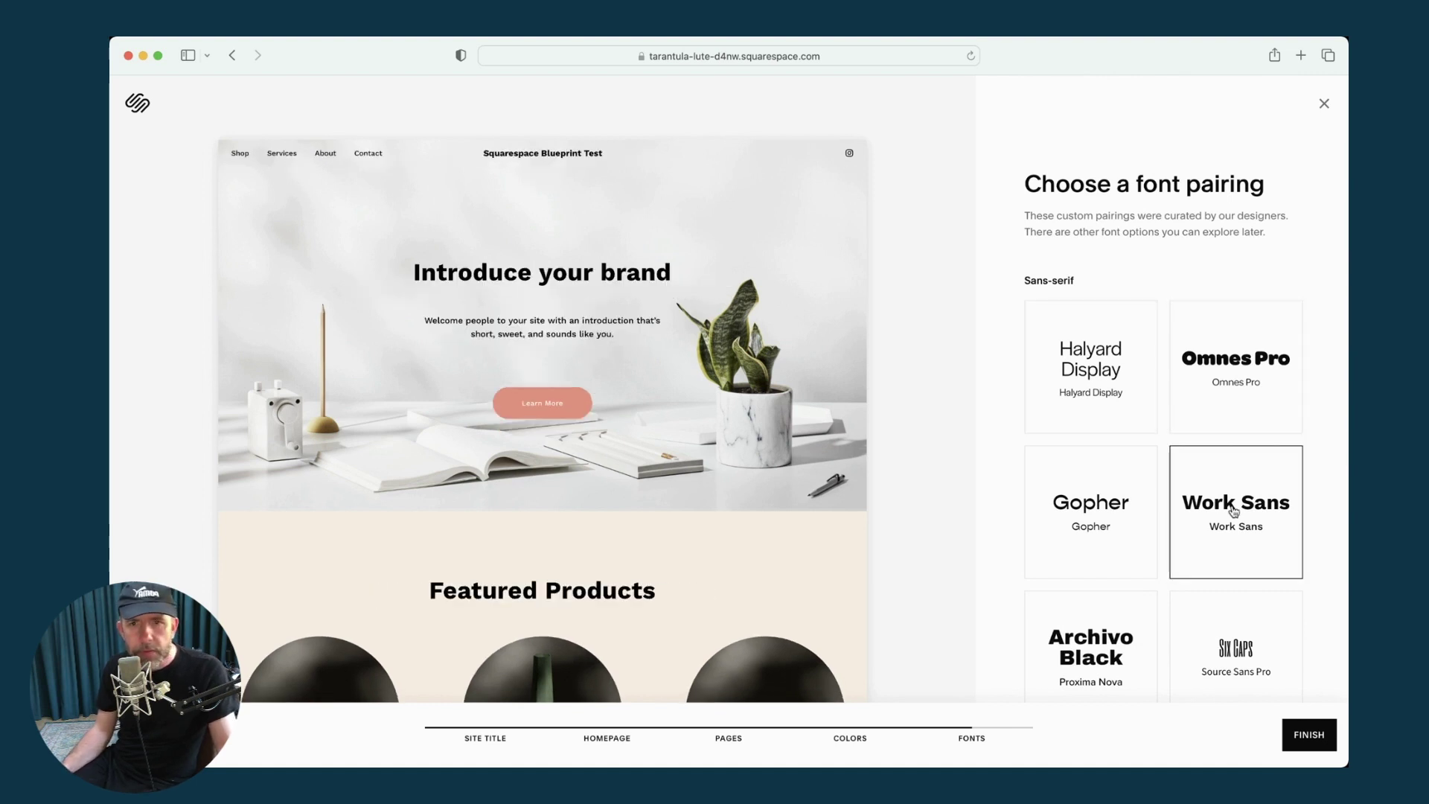
Step: Try Roc Grotesk, then choose the Poppins pairing and finish the Blueprint
scroll(1233, 510, down, 5)
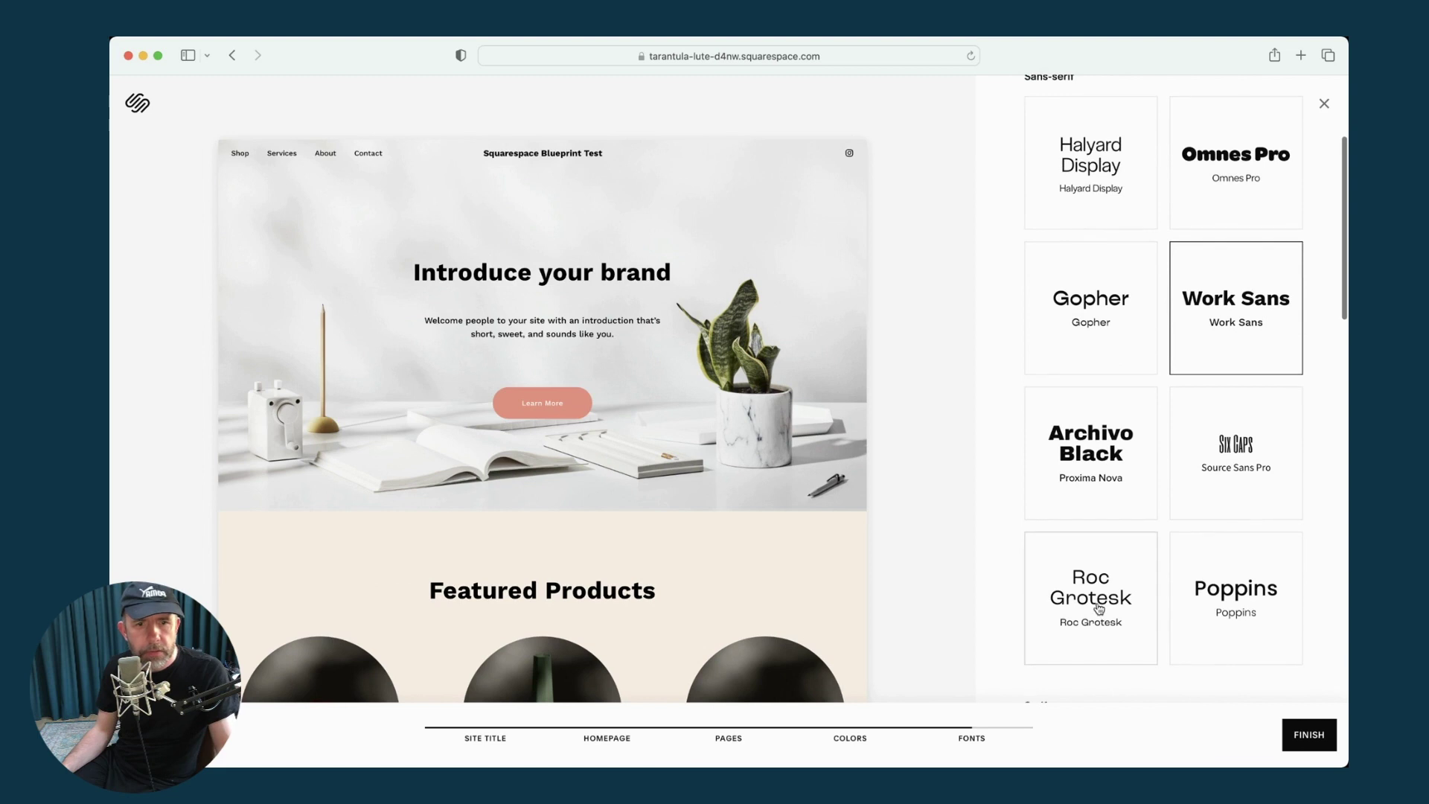
click(1099, 608)
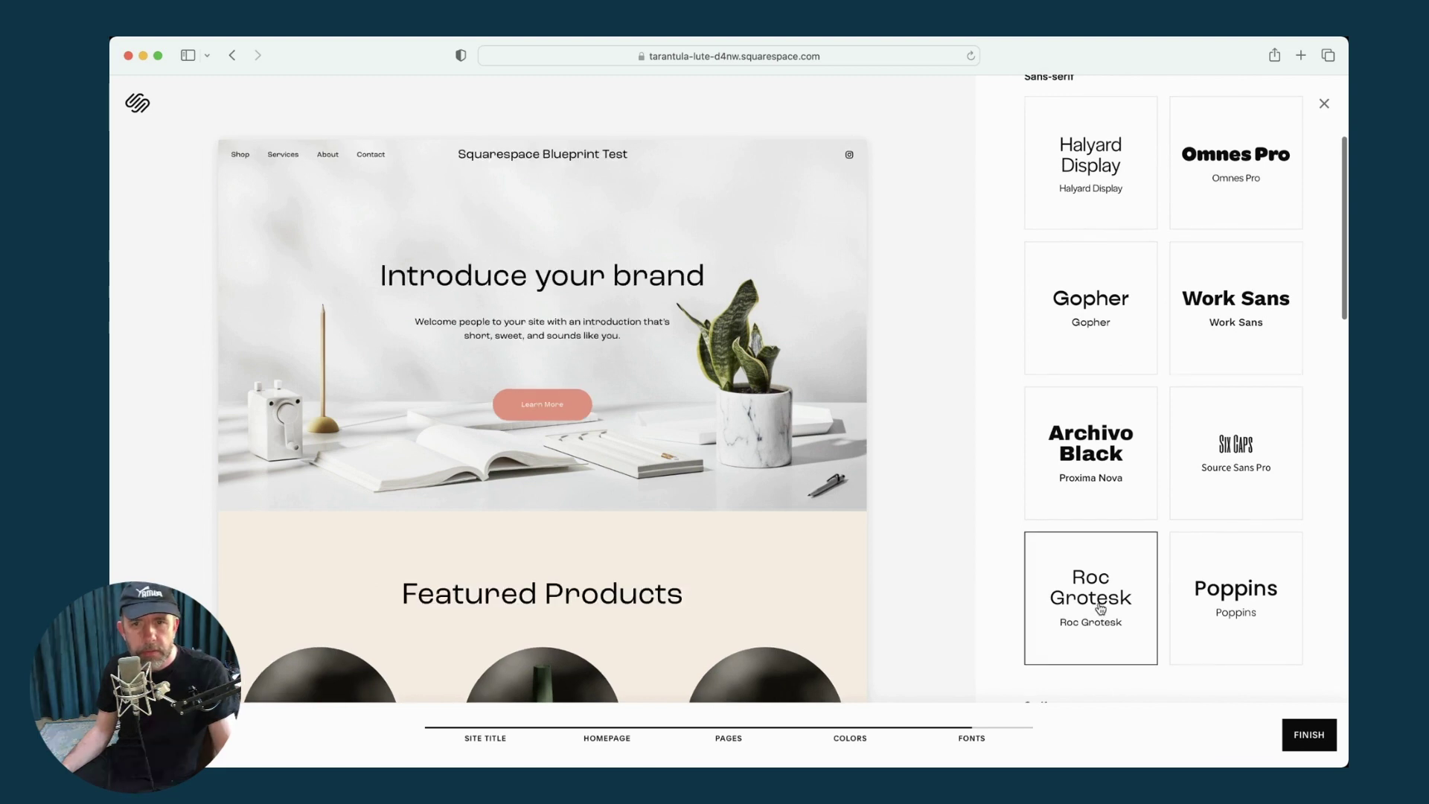
click(1201, 611)
scroll(1201, 610, down, 3)
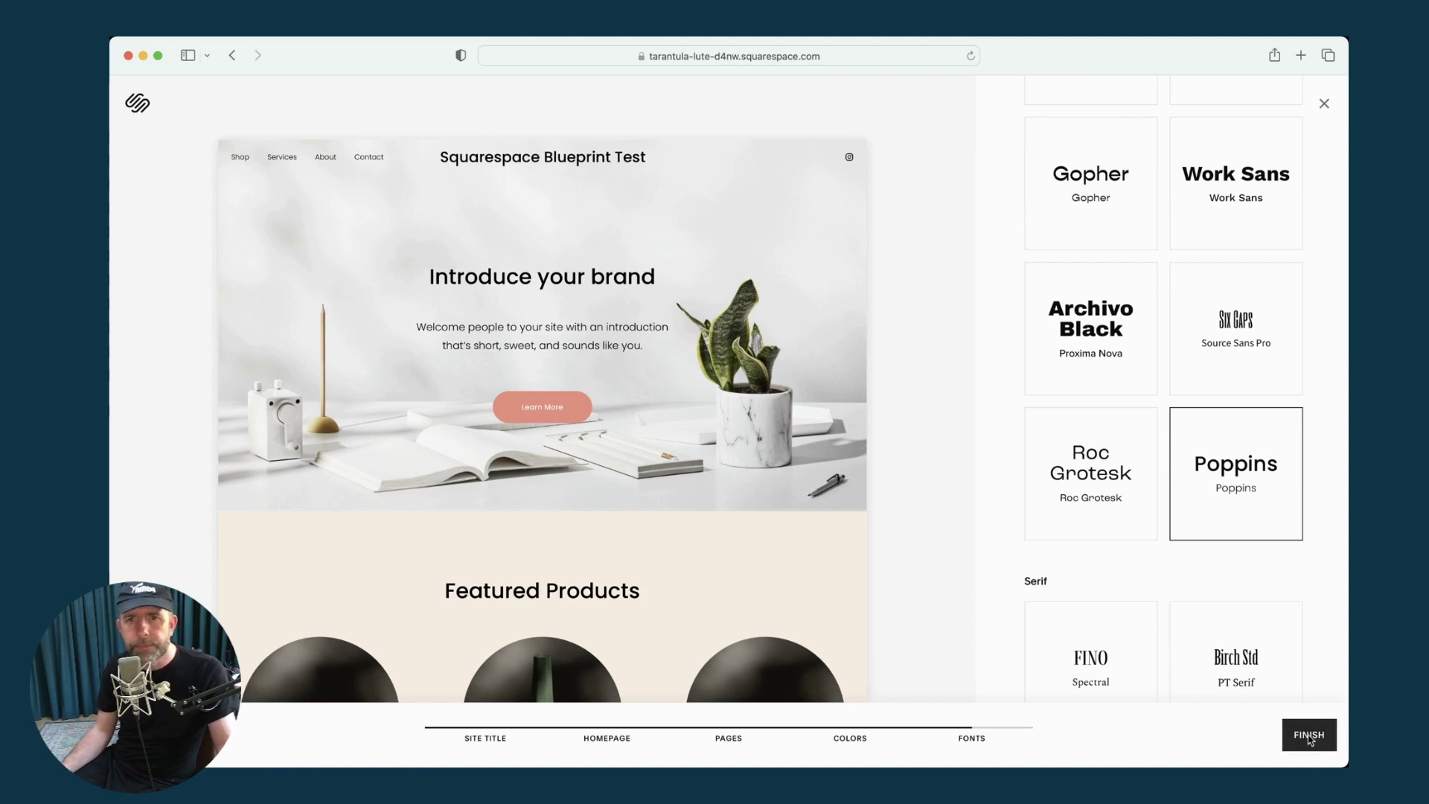
click(1309, 735)
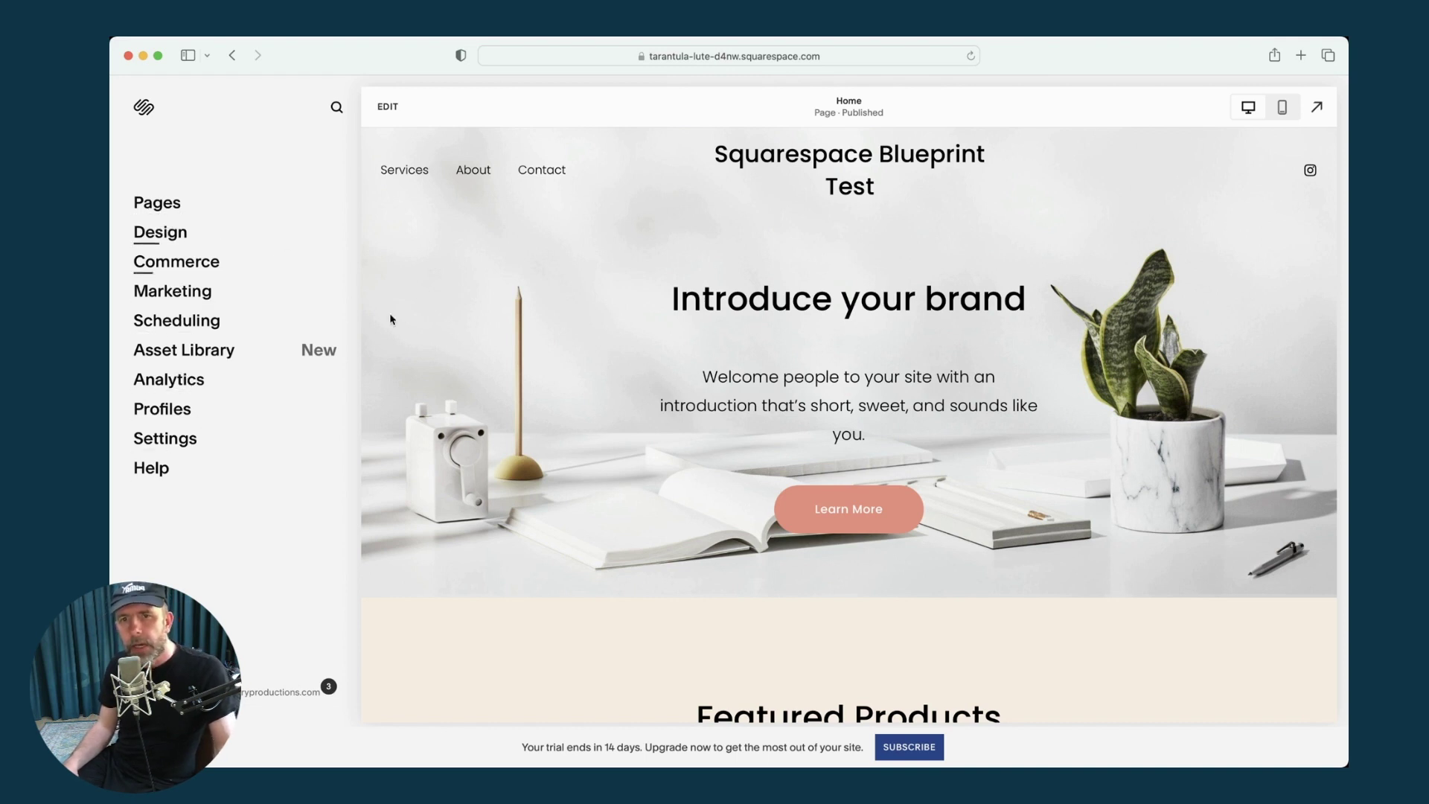
Step: Scroll through the new Home page in the editor and back to the top
scroll(655, 482, down, 4)
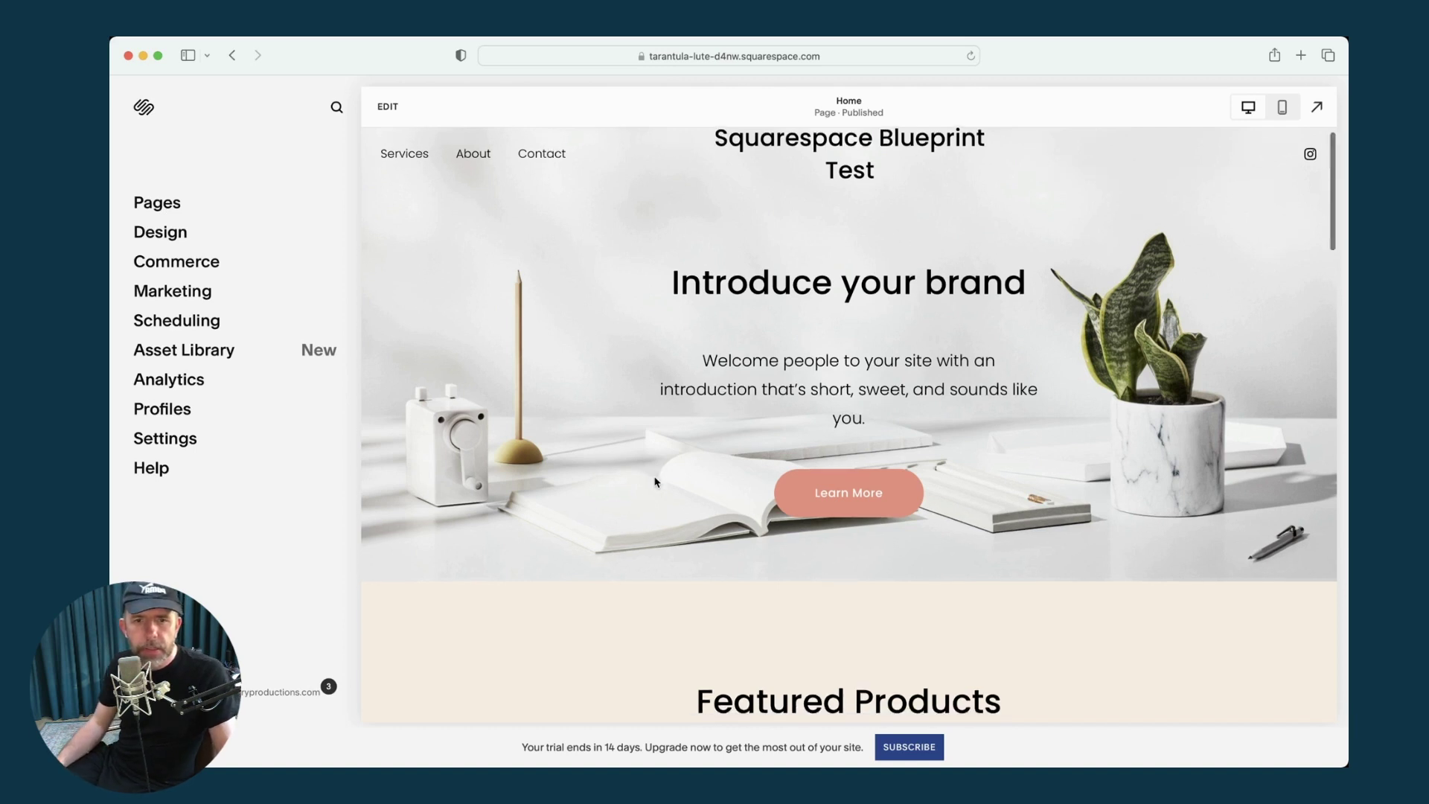
scroll(654, 482, down, 4)
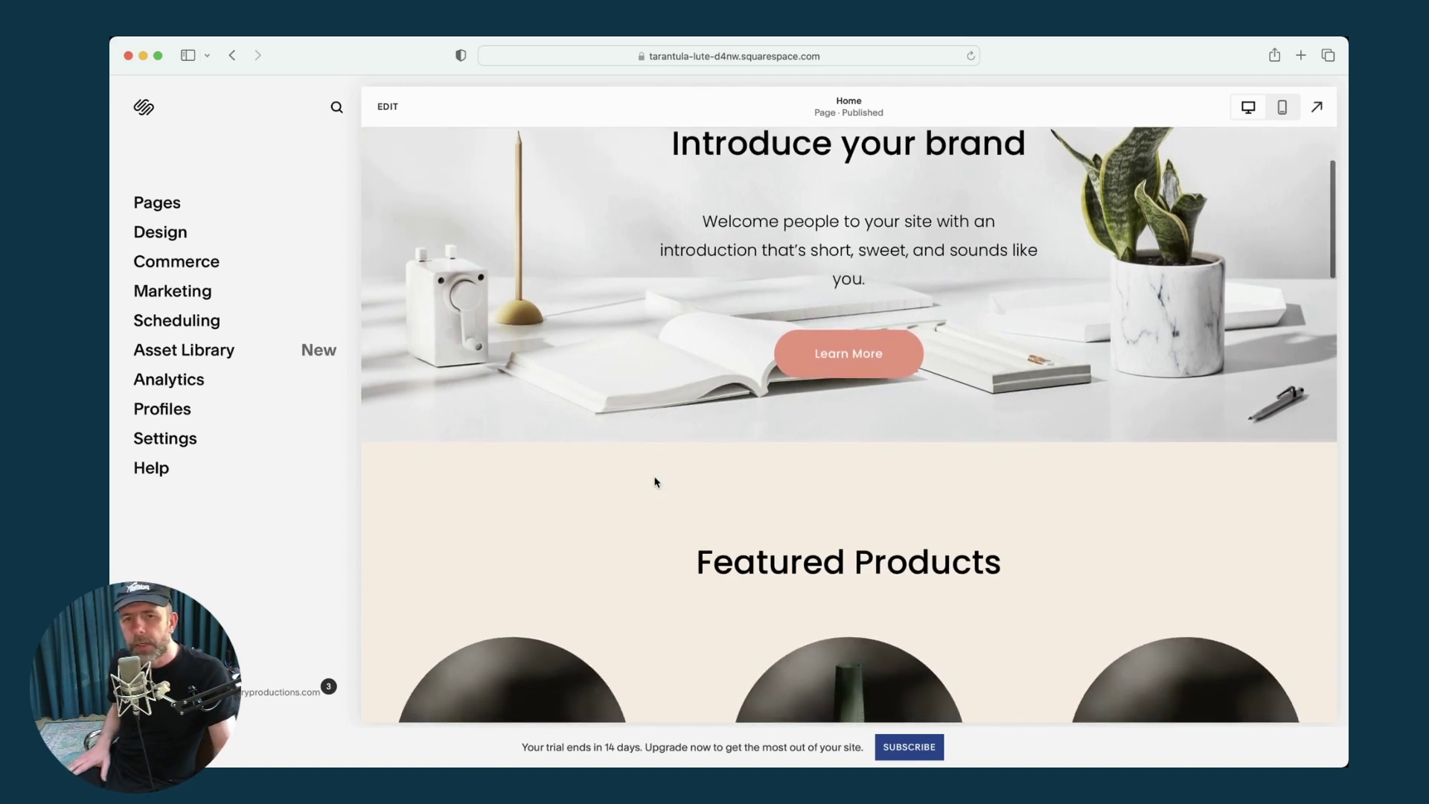
scroll(655, 483, down, 4)
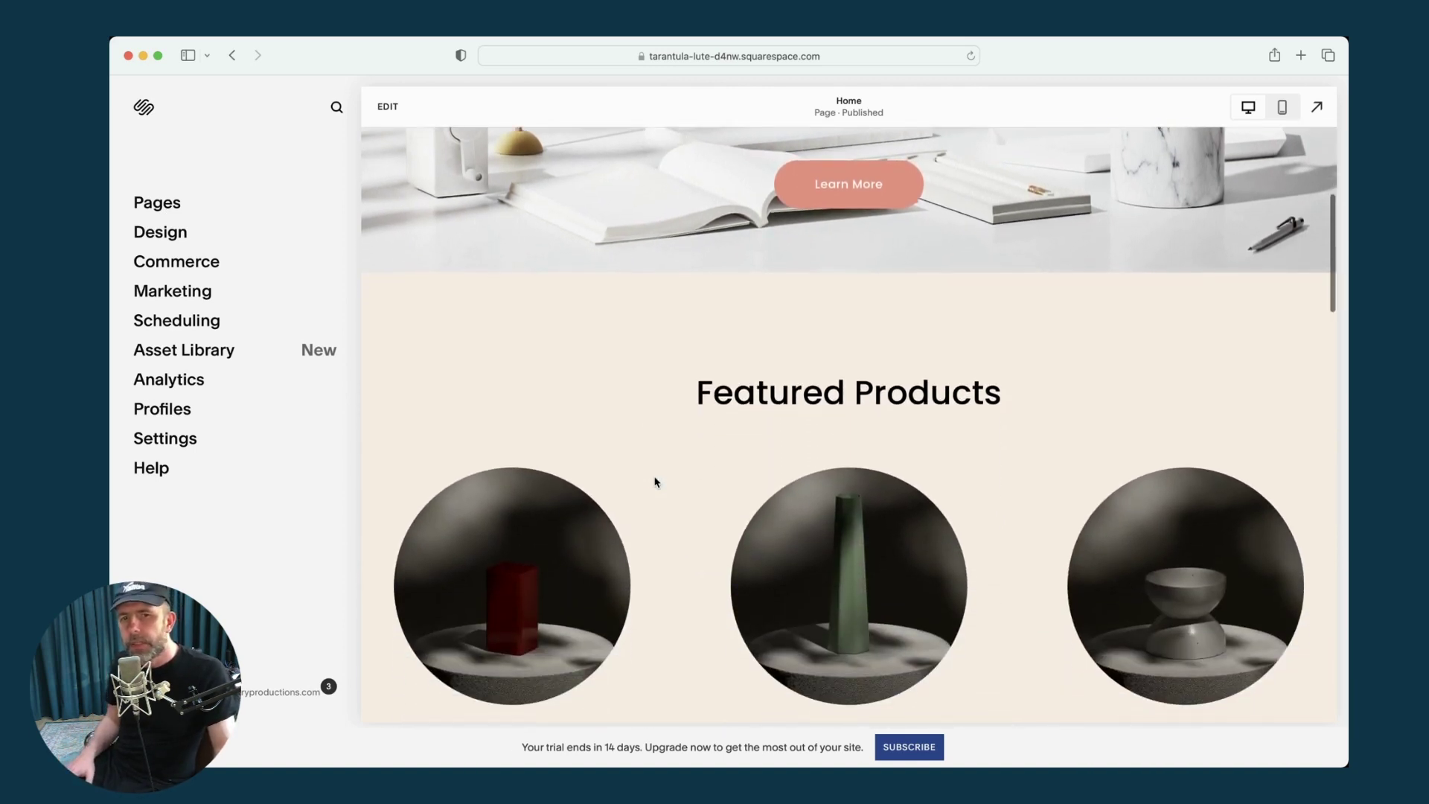
scroll(655, 483, down, 4)
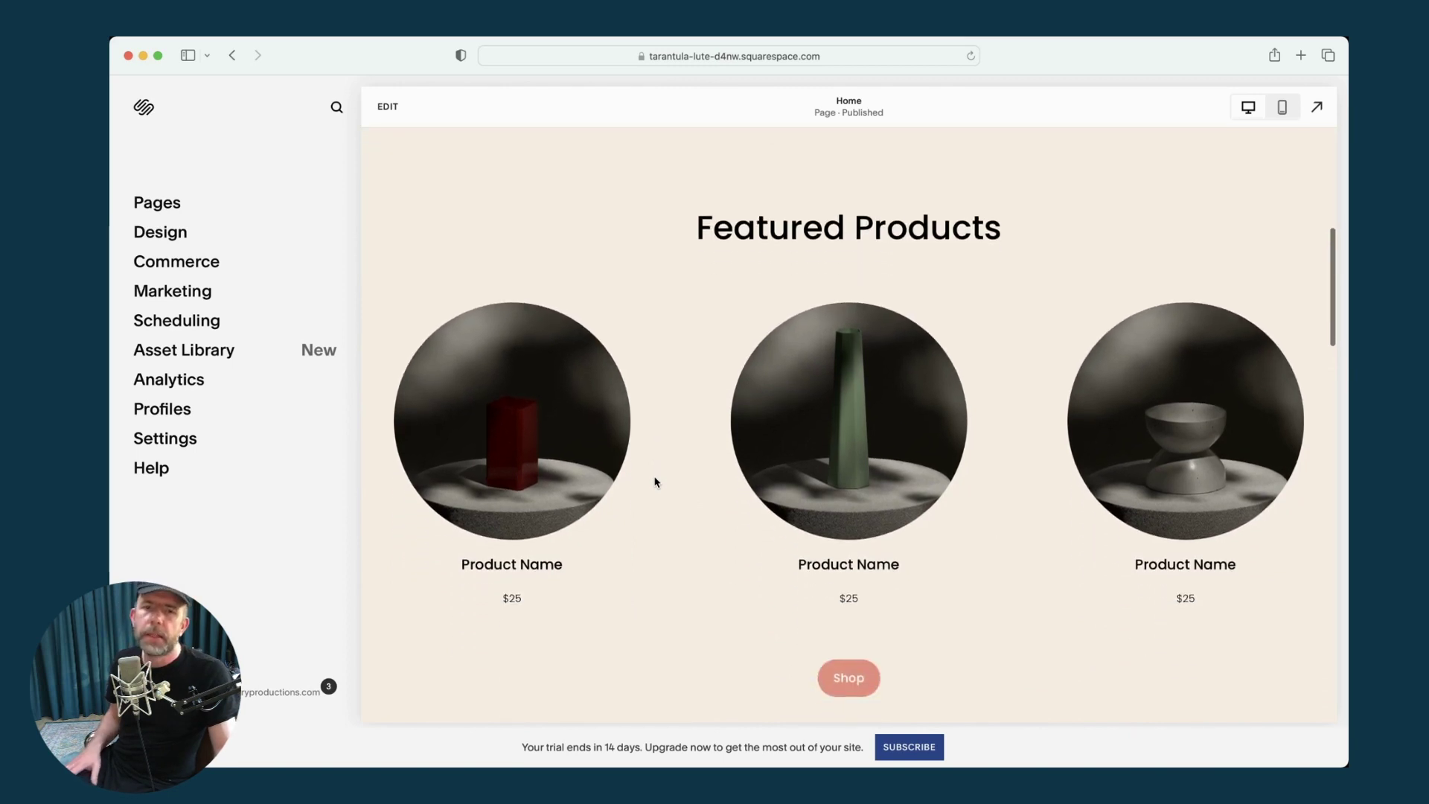
scroll(655, 482, down, 8)
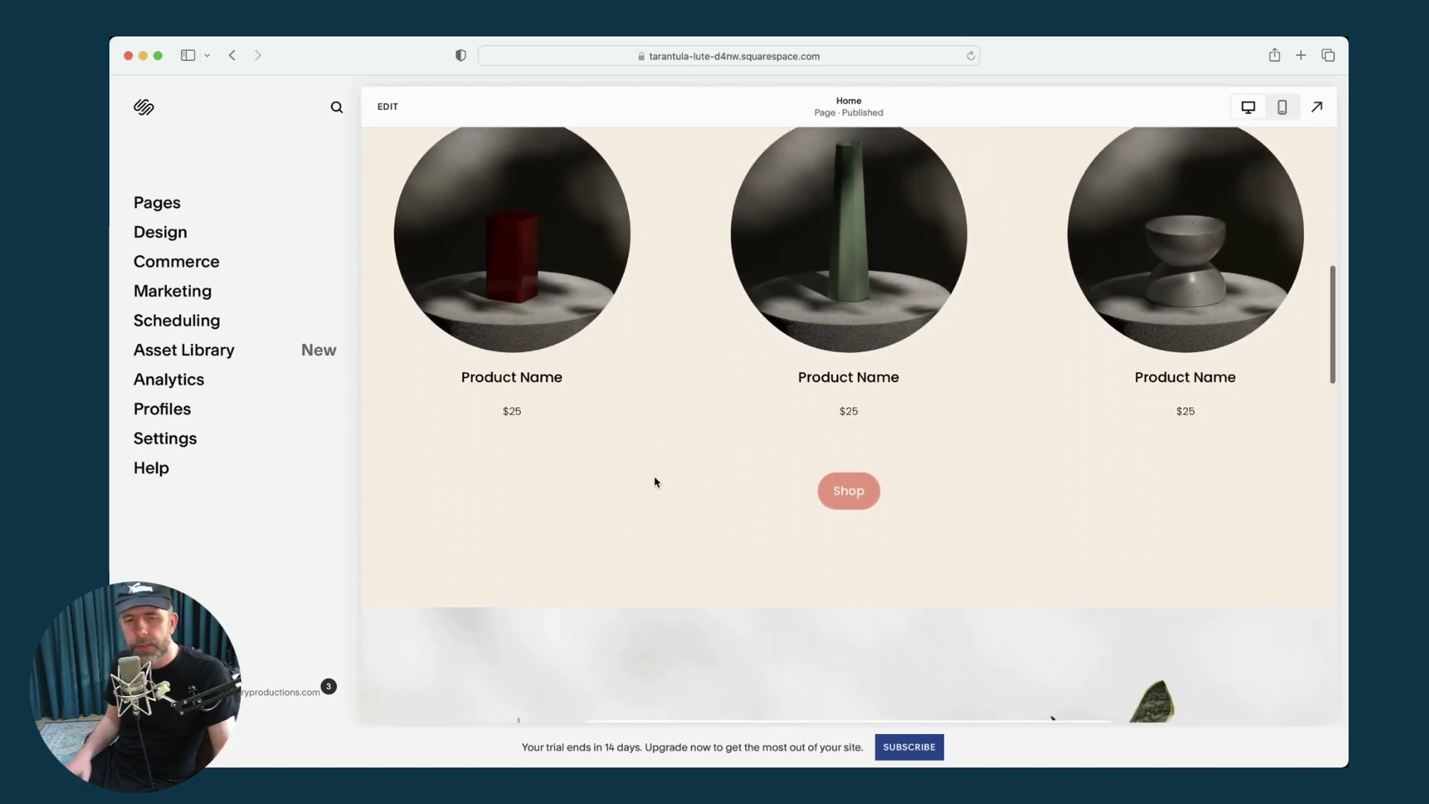
scroll(655, 482, down, 6)
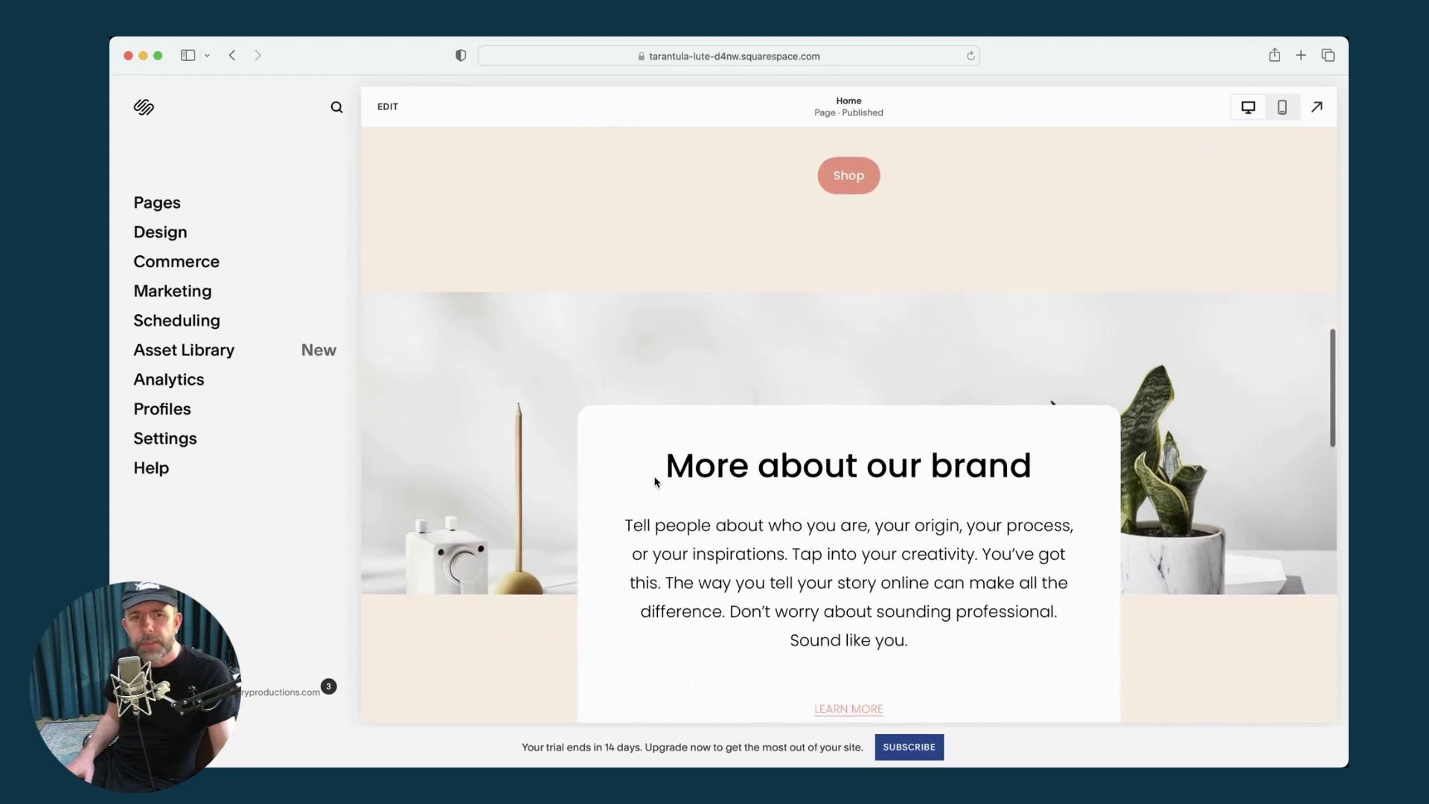
scroll(655, 480, down, 1)
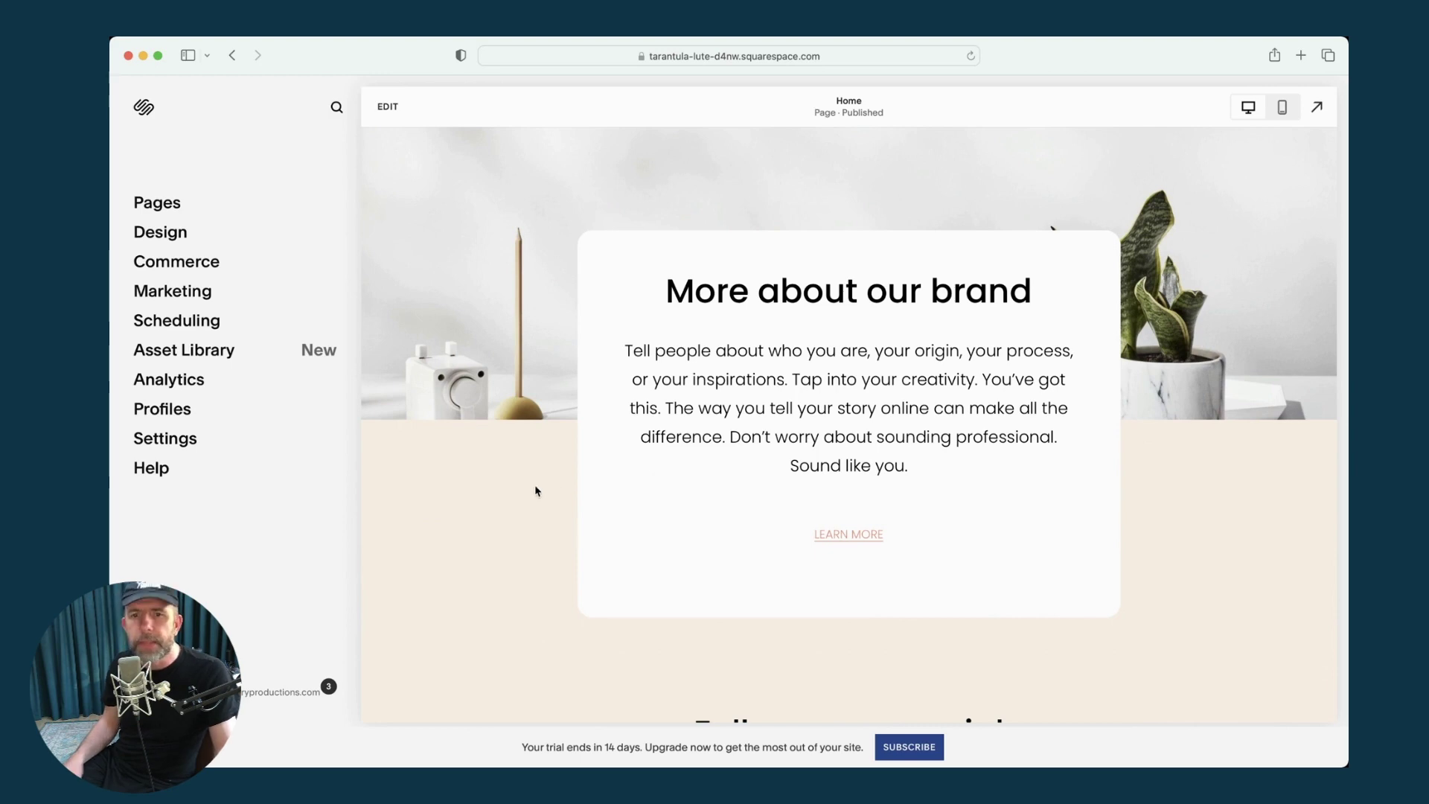
scroll(537, 490, up, 10)
scroll(535, 487, up, 20)
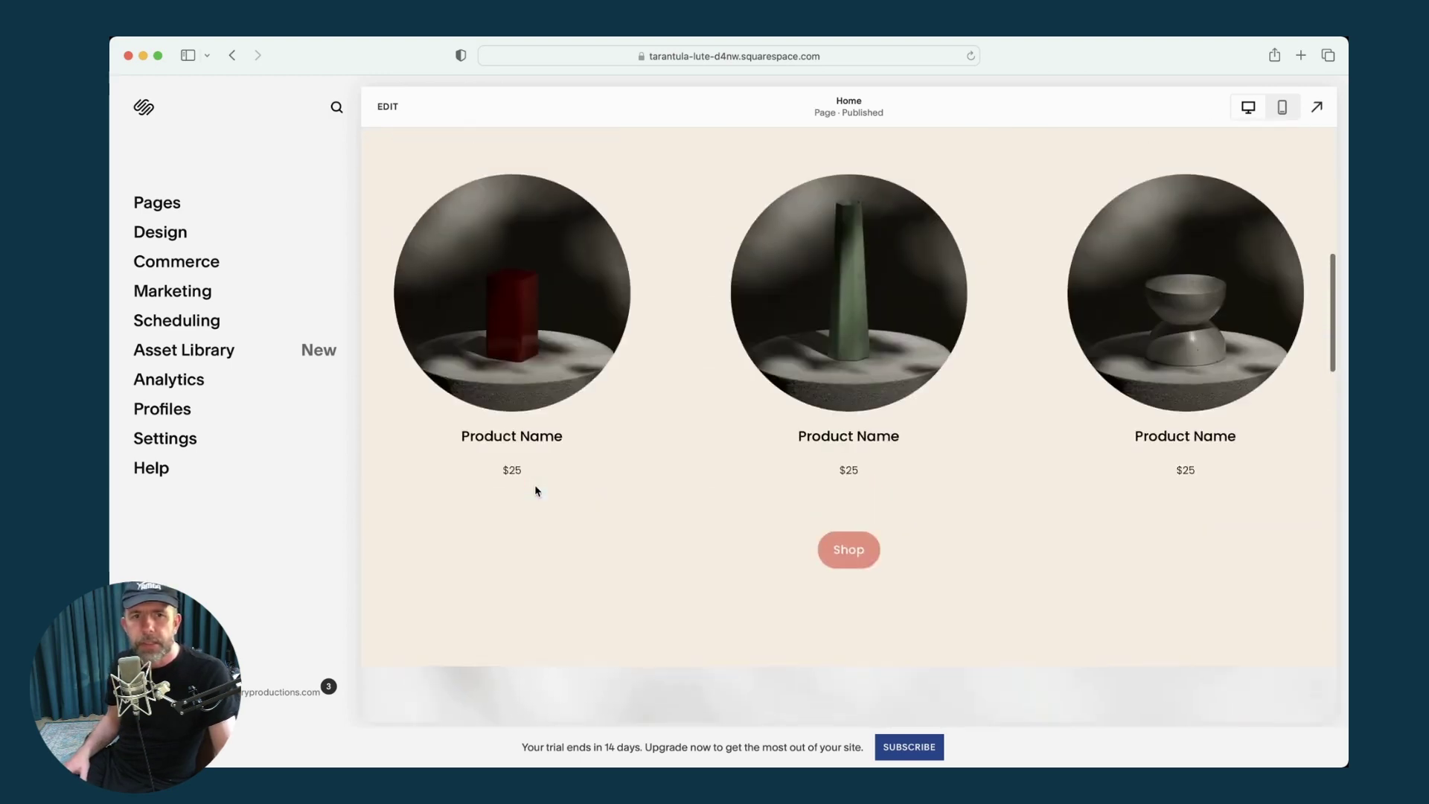
scroll(535, 491, up, 2)
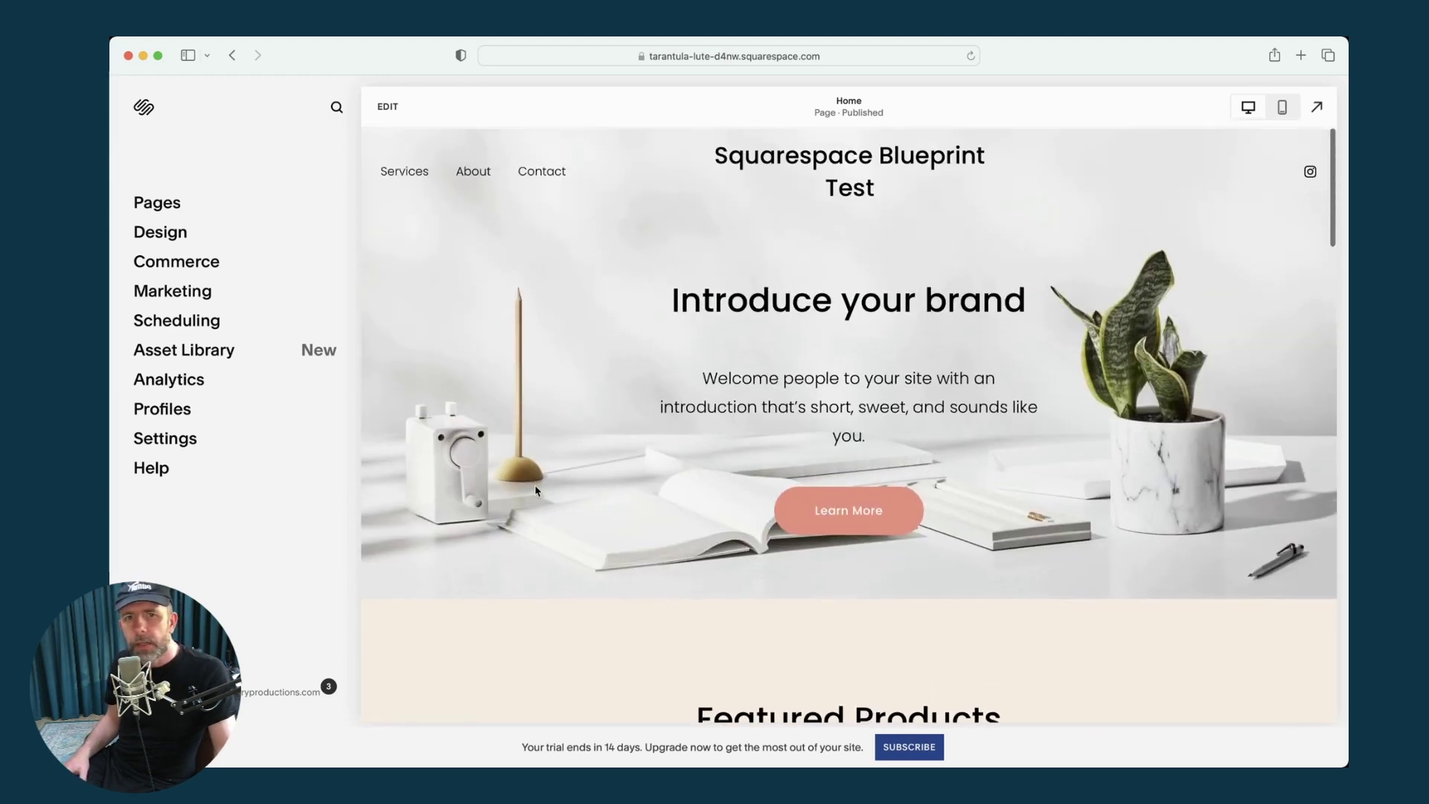